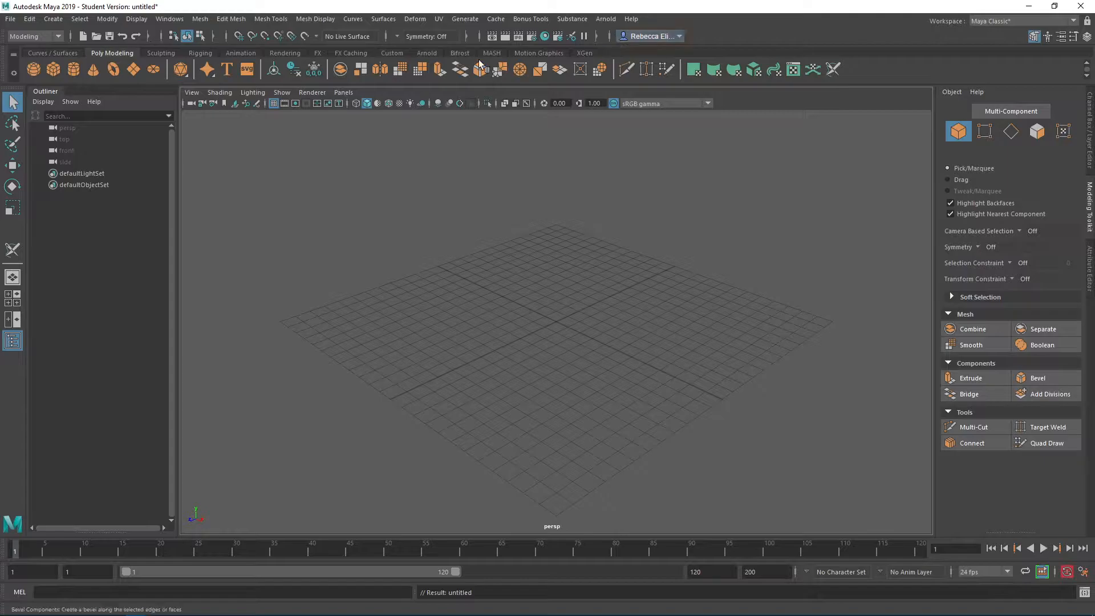
- Create a polygon cube, scale it up uniformly to nearly cover the grid, and raise it to about Y 1.81
{"action": "left_click", "coordinate": [53, 69]}
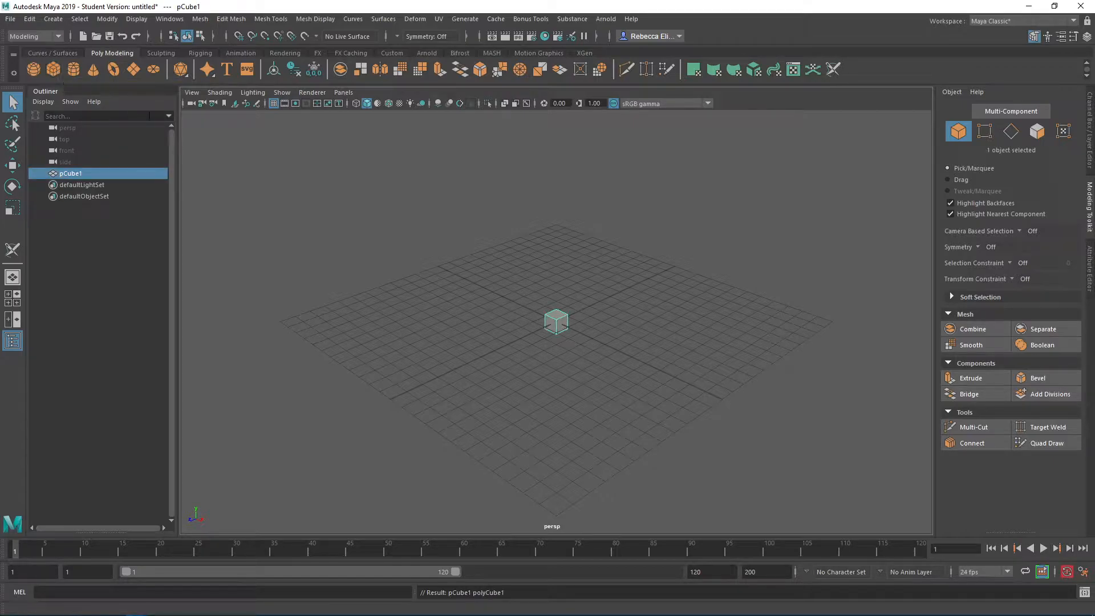
{"action": "key", "text": "e"}
{"action": "key", "text": "r"}
{"action": "left_click_drag", "start_coordinate": [556, 330], "coordinate": [755, 343]}
{"action": "key", "text": "w"}
{"action": "left_click_drag", "start_coordinate": [556, 272], "coordinate": [557, 243]}
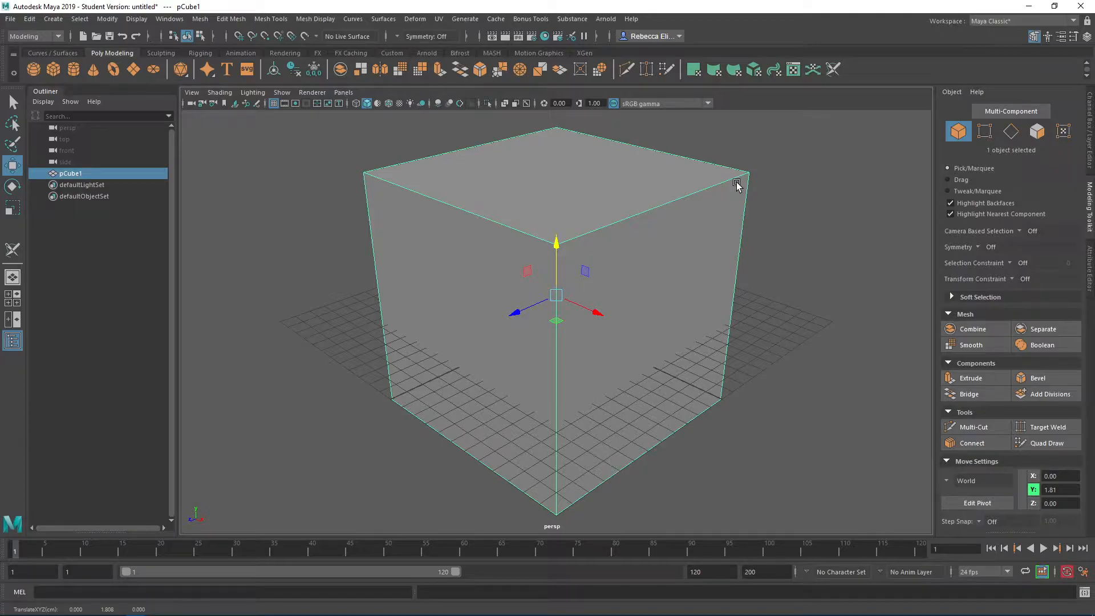
- Create a new Lambert material in the Hypershade, filtering the node list with "lam"
{"action": "left_click", "coordinate": [793, 71]}
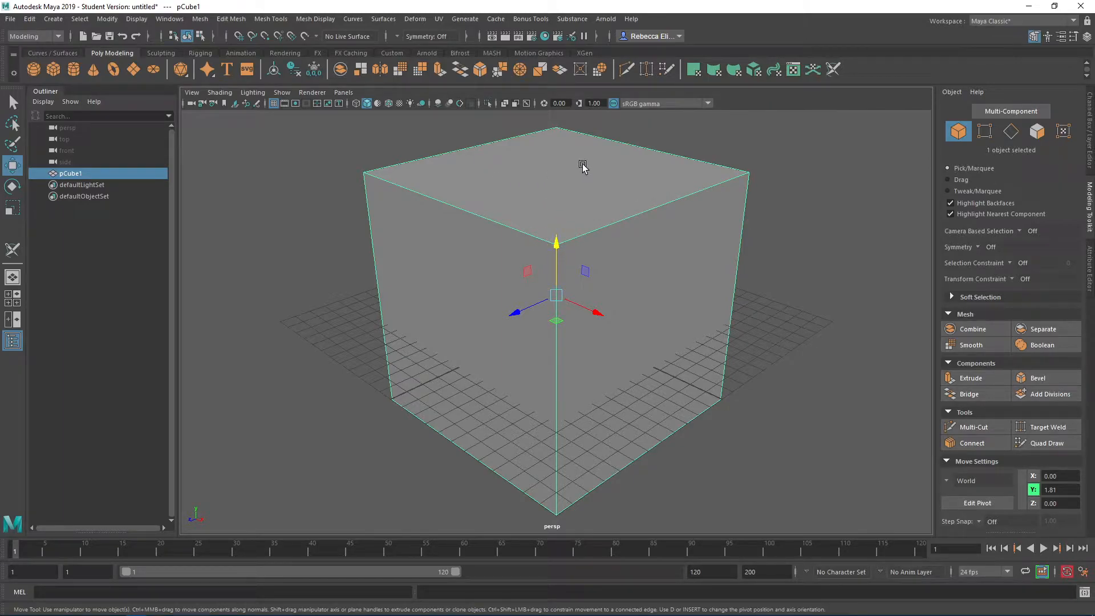
{"action": "left_click", "coordinate": [545, 37]}
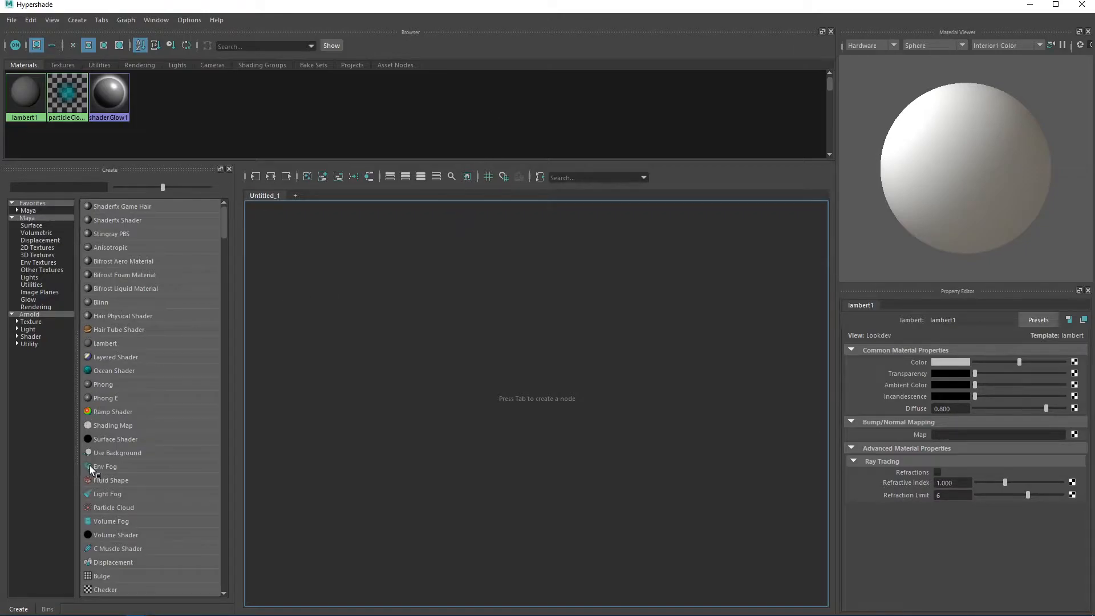
{"action": "scroll", "coordinate": [96, 460], "scroll_direction": "down", "scroll_amount": 3}
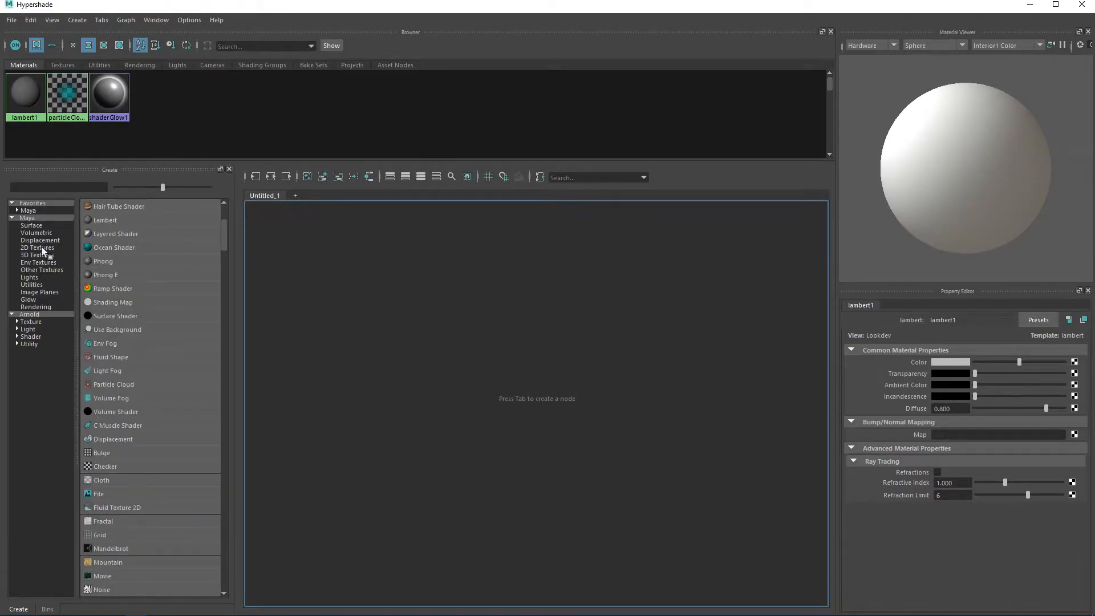
{"action": "left_click", "coordinate": [61, 186]}
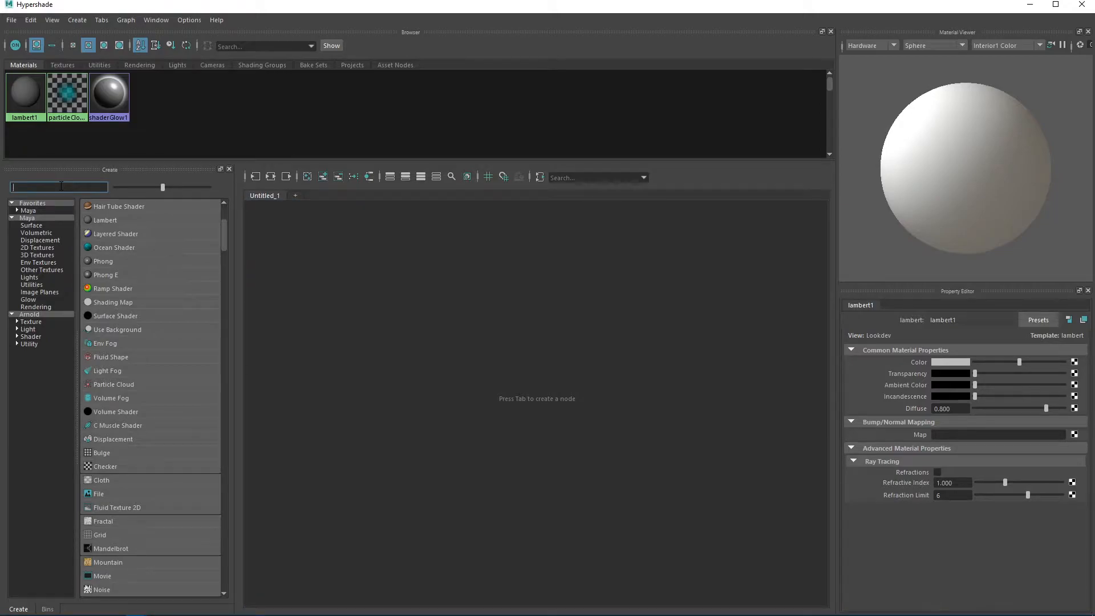
{"action": "type", "text": "lam"}
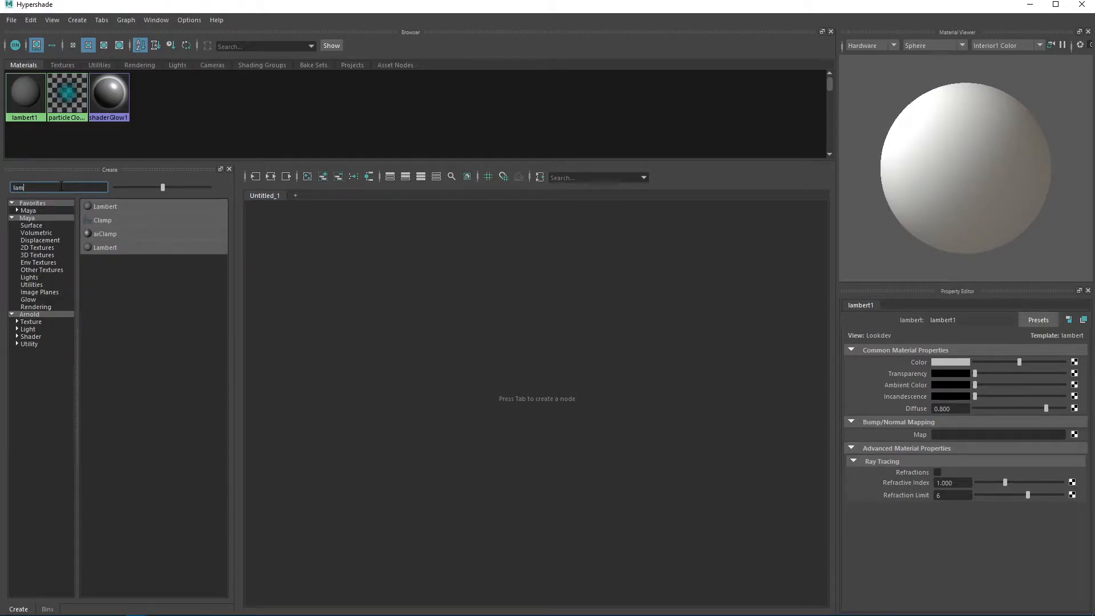
{"action": "left_click", "coordinate": [90, 206]}
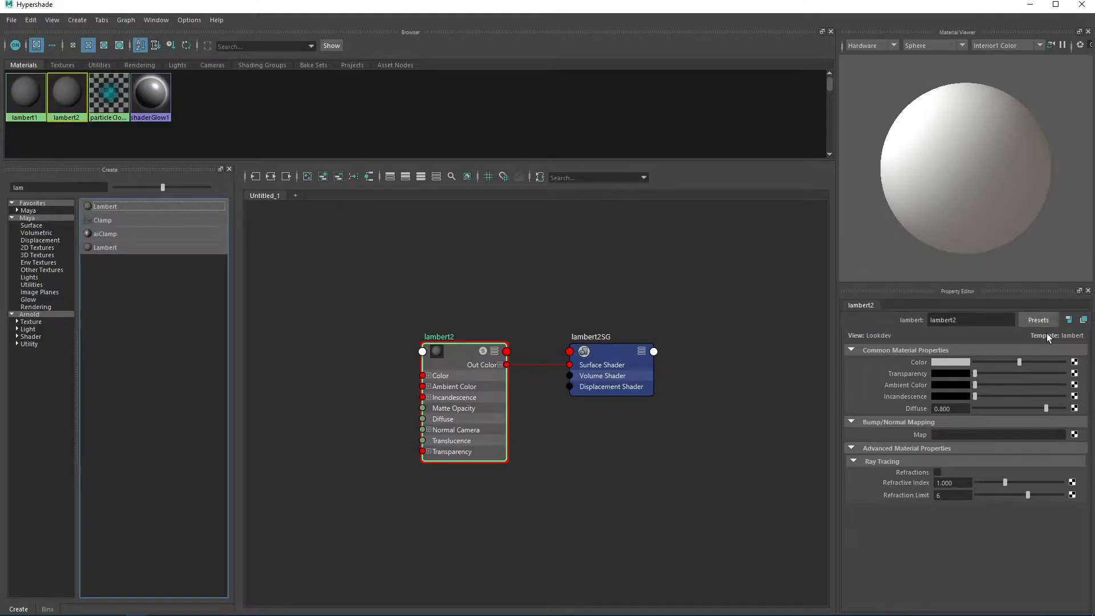
- Connect a File texture to the new Lambert's colour and load autumn-83761_1280.jpg from the Downloads folder
{"action": "left_click", "coordinate": [1074, 362]}
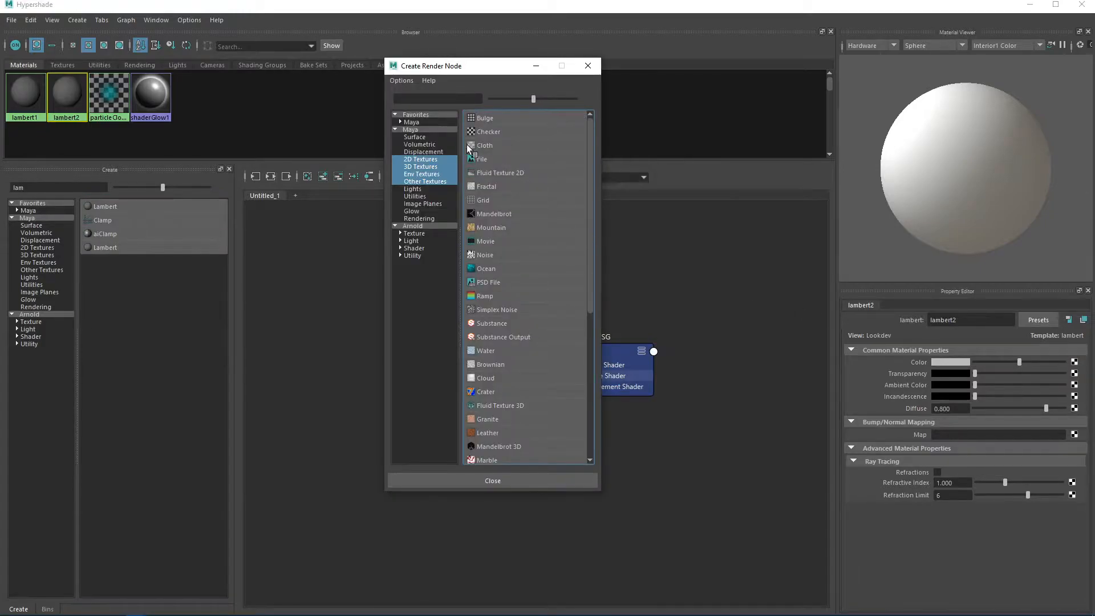
{"action": "left_click", "coordinate": [471, 159]}
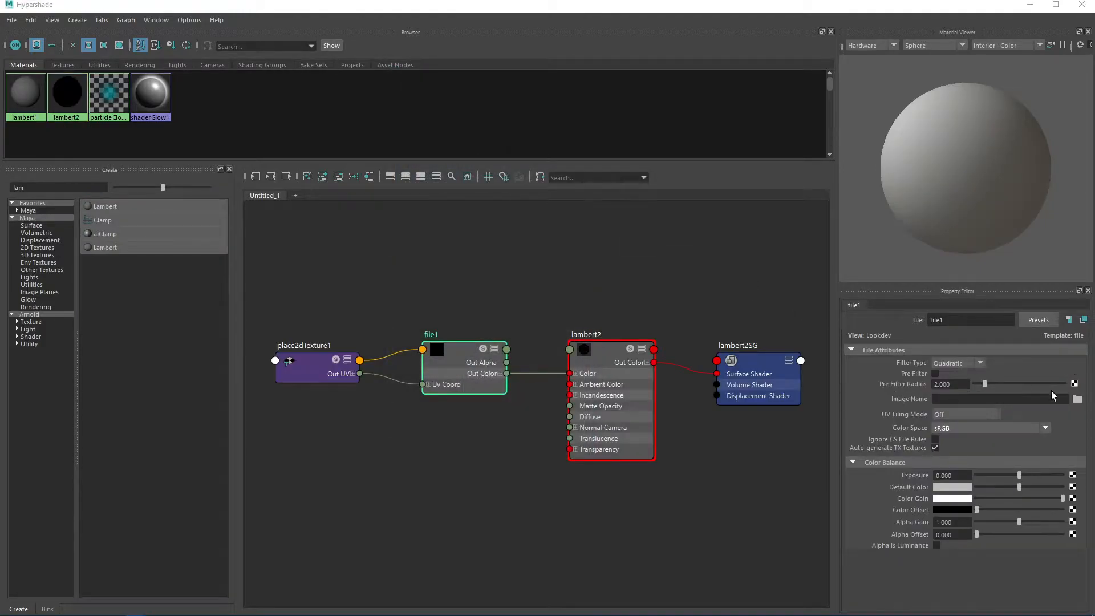
{"action": "left_click", "coordinate": [1077, 399]}
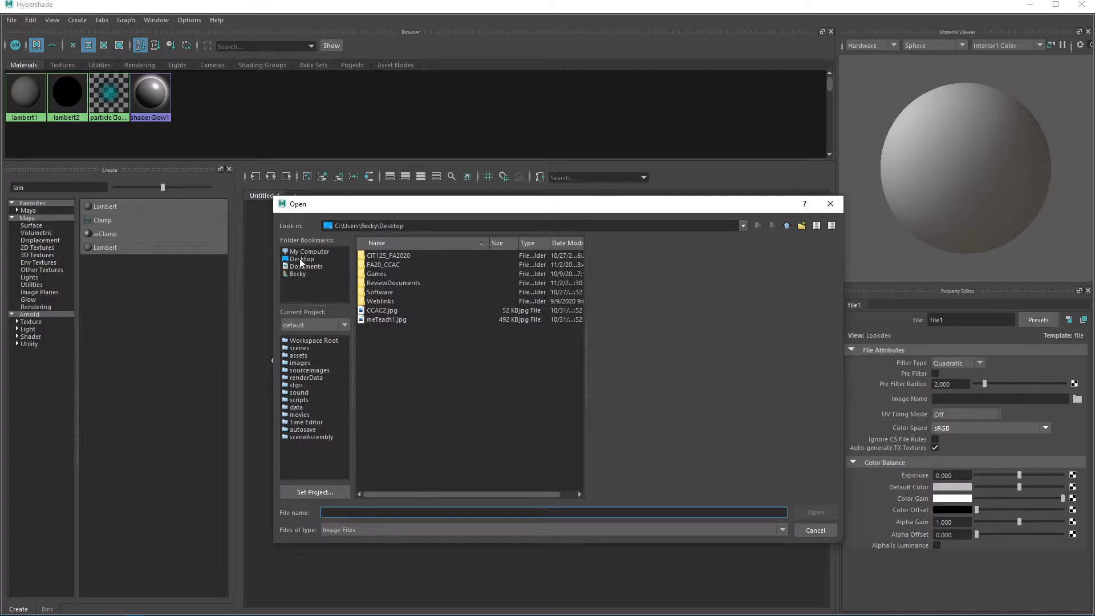
{"action": "left_click", "coordinate": [299, 274]}
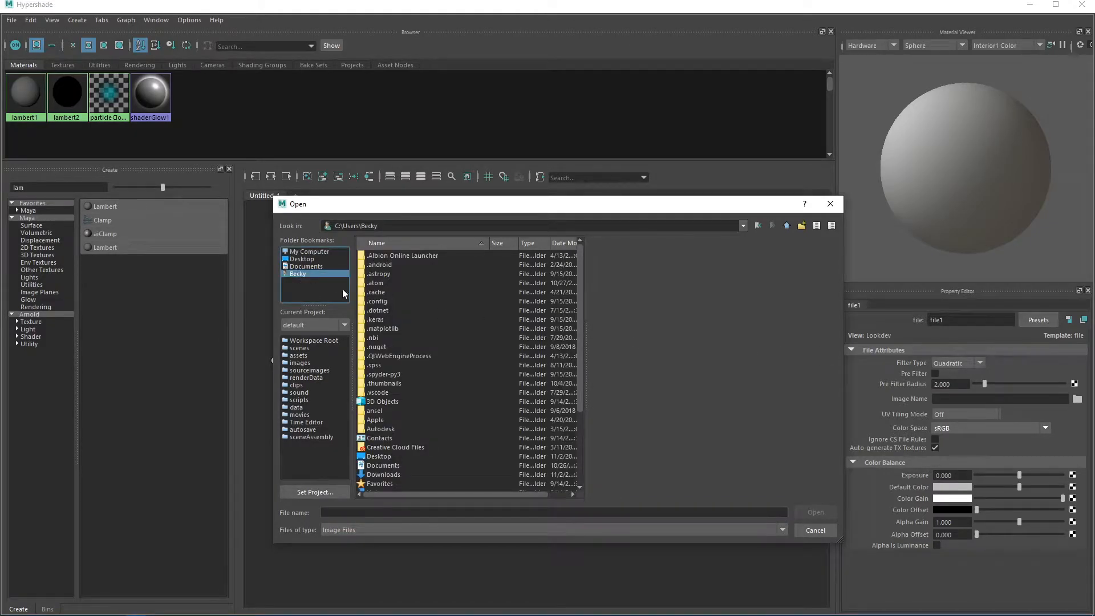
{"action": "double_click", "coordinate": [386, 475]}
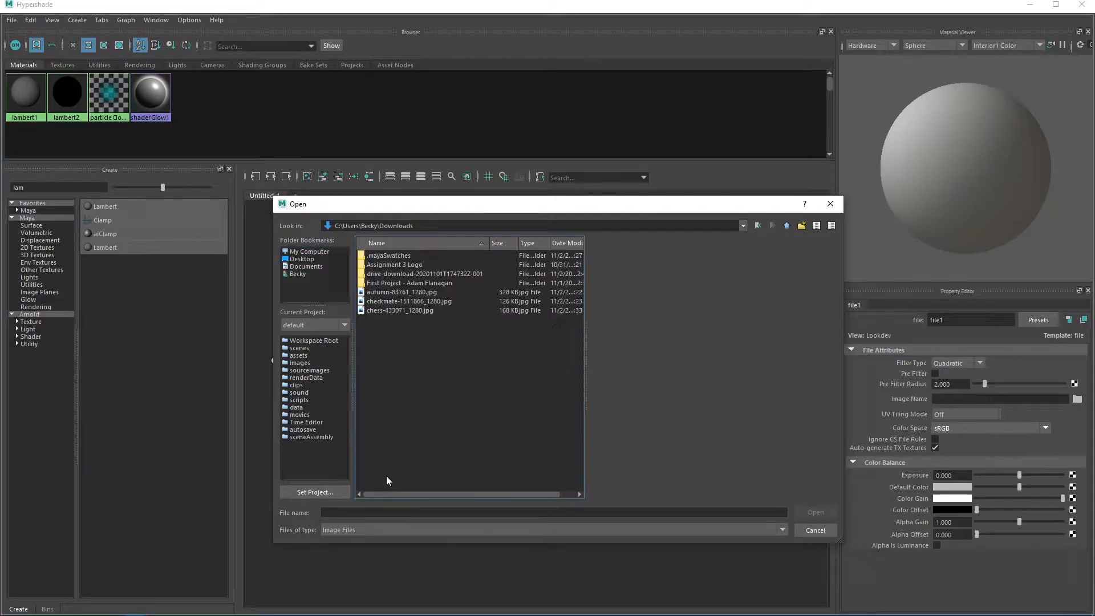
{"action": "left_click", "coordinate": [375, 292]}
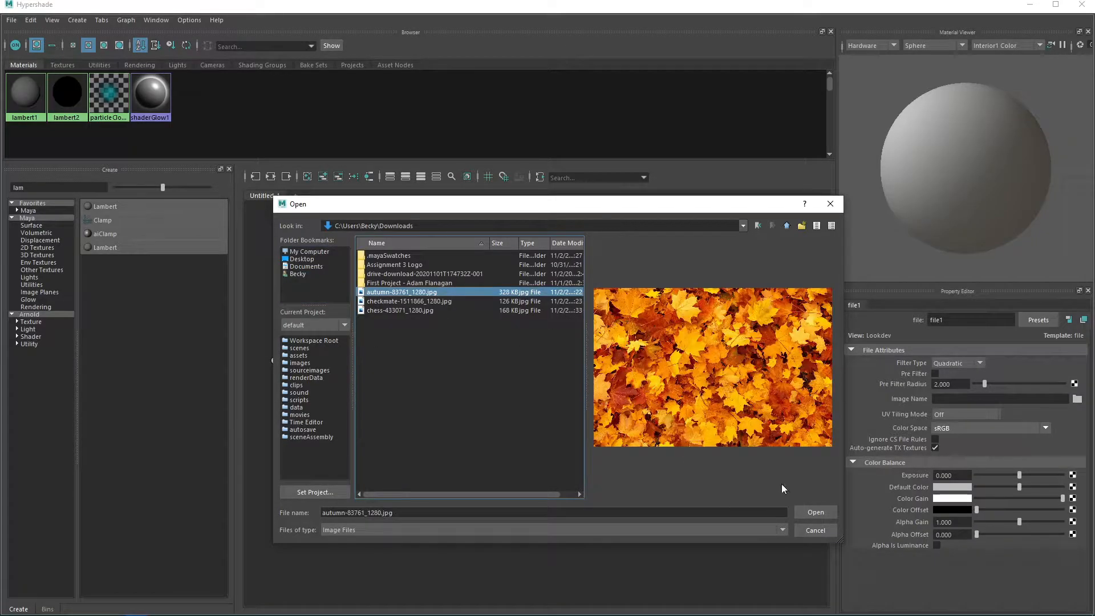
{"action": "left_click", "coordinate": [816, 512]}
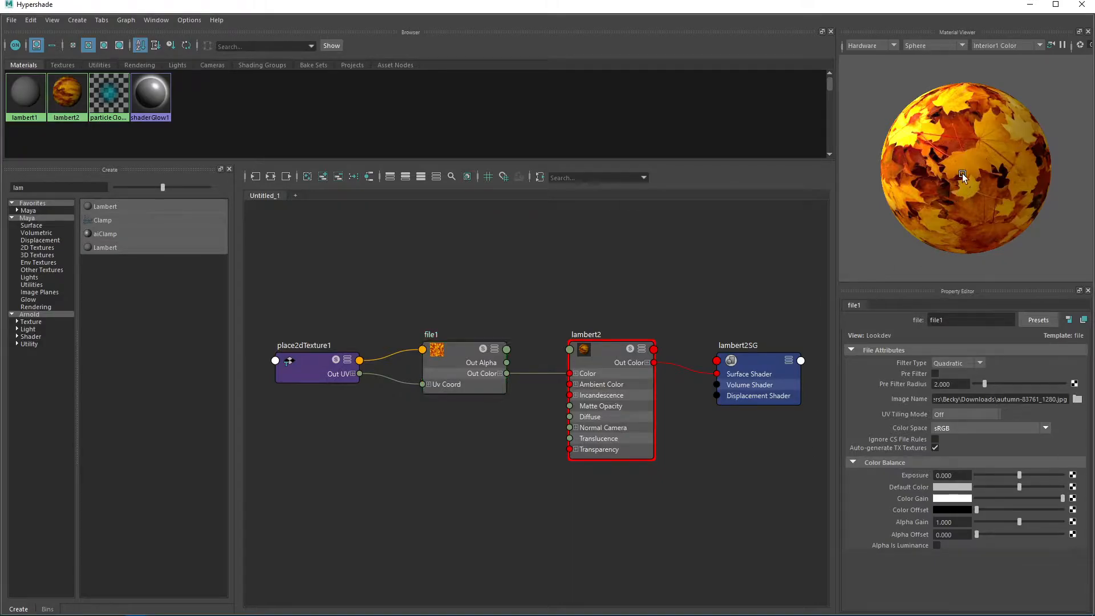
- Close the Hypershade, assign the leaf-textured lambert2 material to the cube, and turn on textured display in the viewport
{"action": "left_click", "coordinate": [1075, 16]}
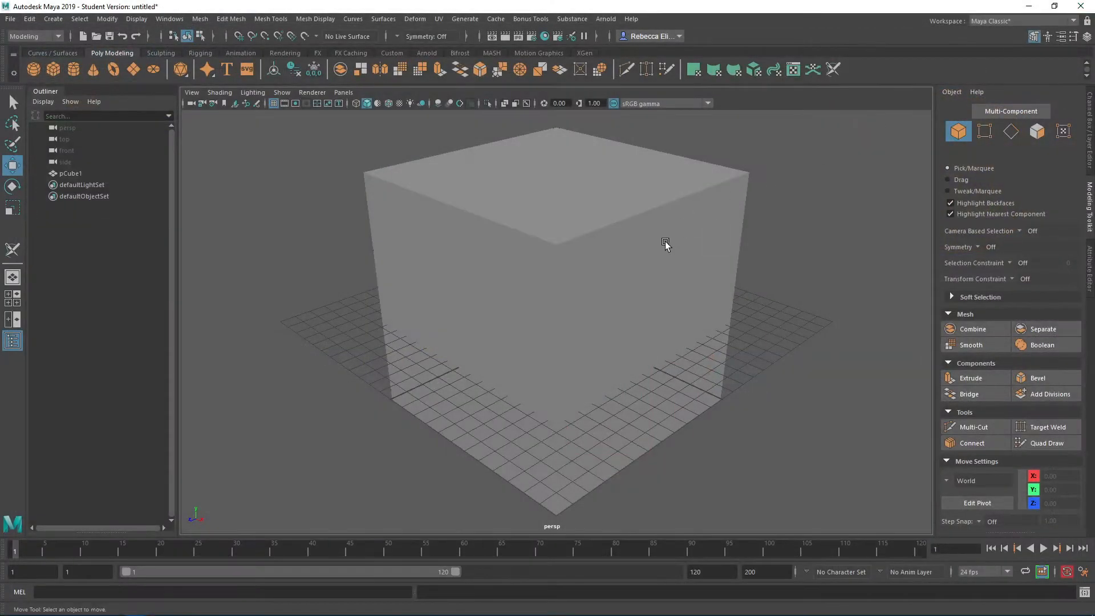
{"action": "left_click", "coordinate": [641, 259]}
{"action": "right_click_drag", "start_coordinate": [641, 259], "coordinate": [701, 586]}
{"action": "left_click", "coordinate": [398, 103]}
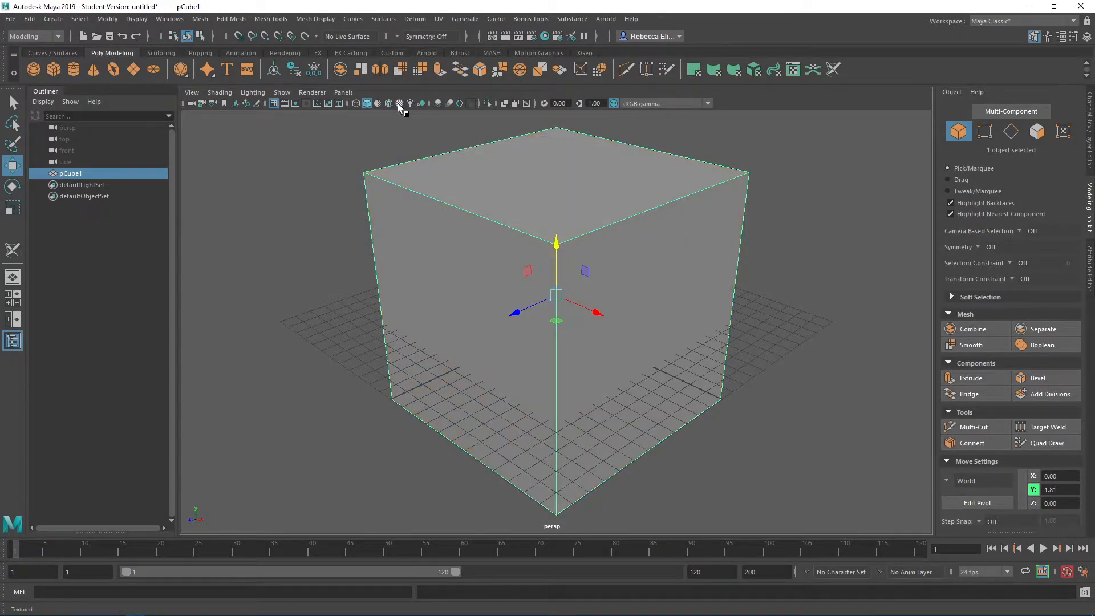
{"action": "left_click", "coordinate": [399, 104]}
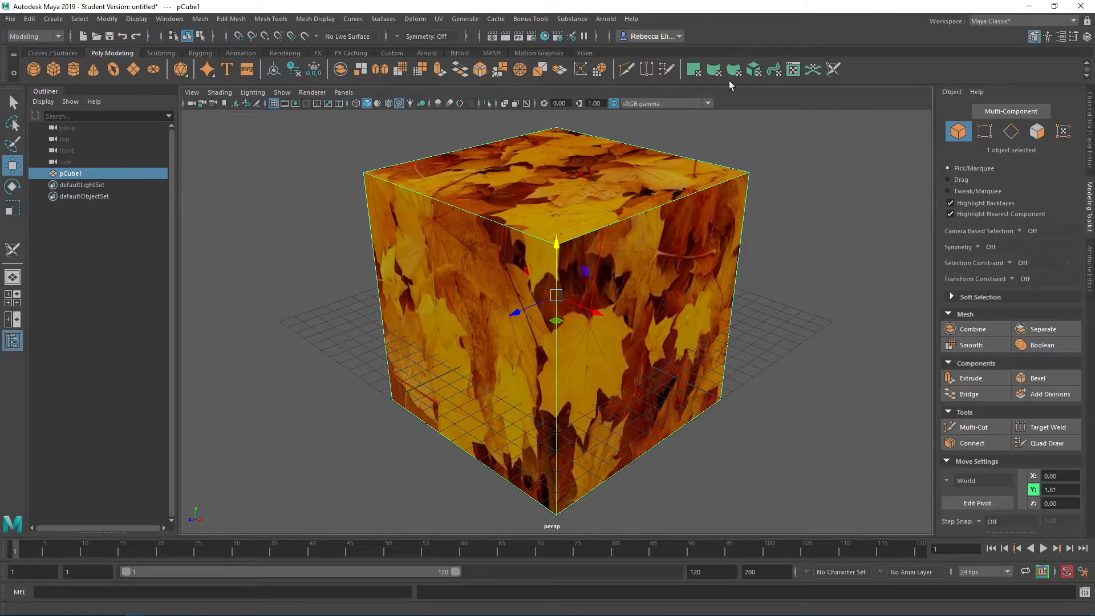
- Open the cube's layout in the UV Editor, maximize the editor, and turn on shaded UV display
{"action": "left_click", "coordinate": [793, 71]}
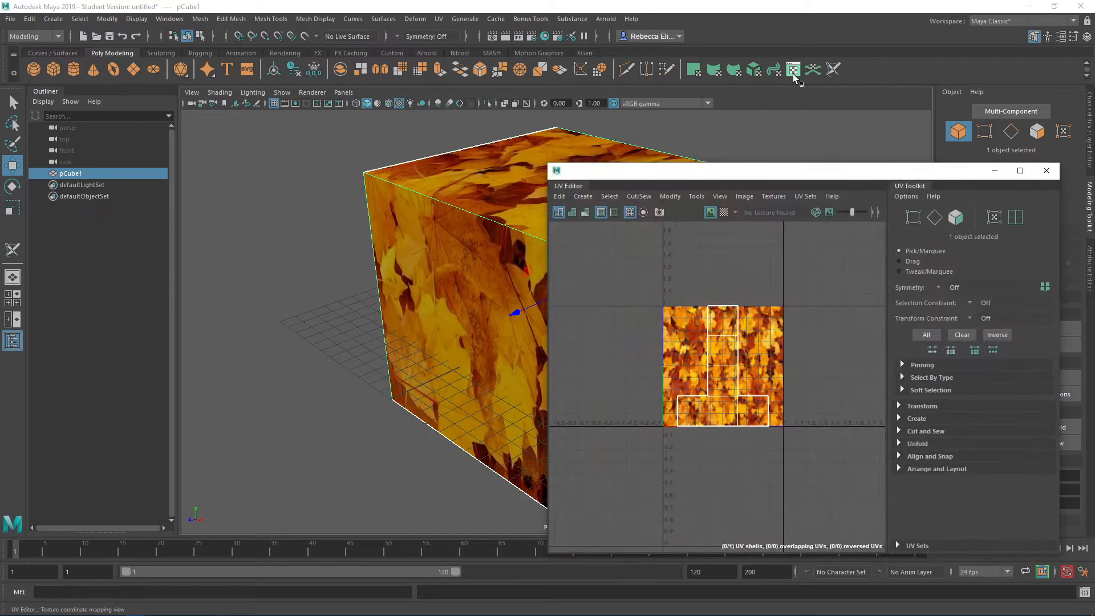
{"action": "left_click_drag", "start_coordinate": [760, 173], "coordinate": [741, 141]}
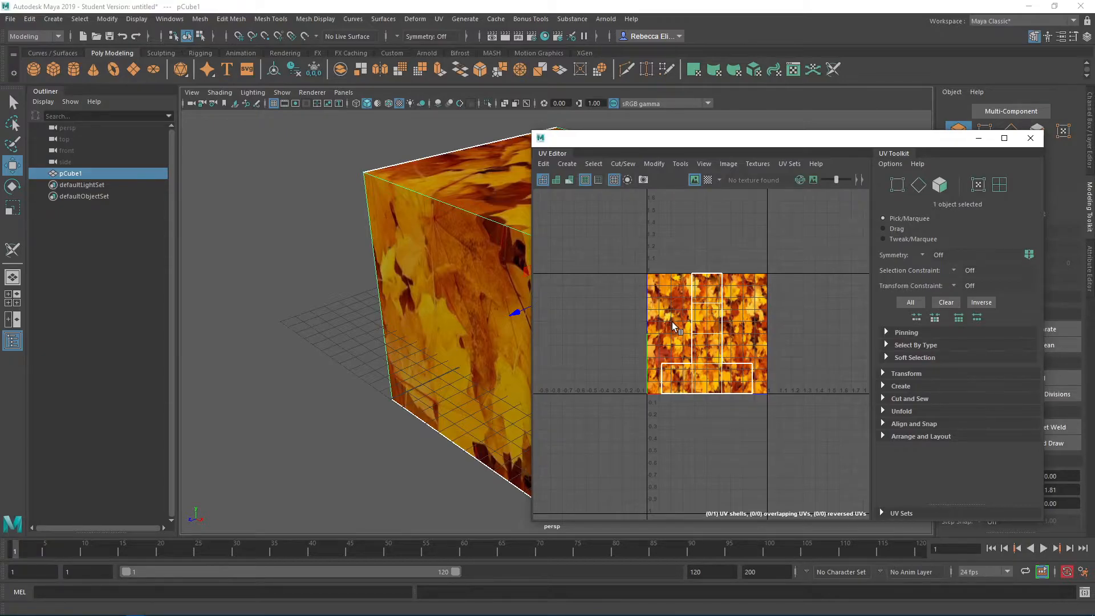
{"action": "double_click", "coordinate": [554, 143]}
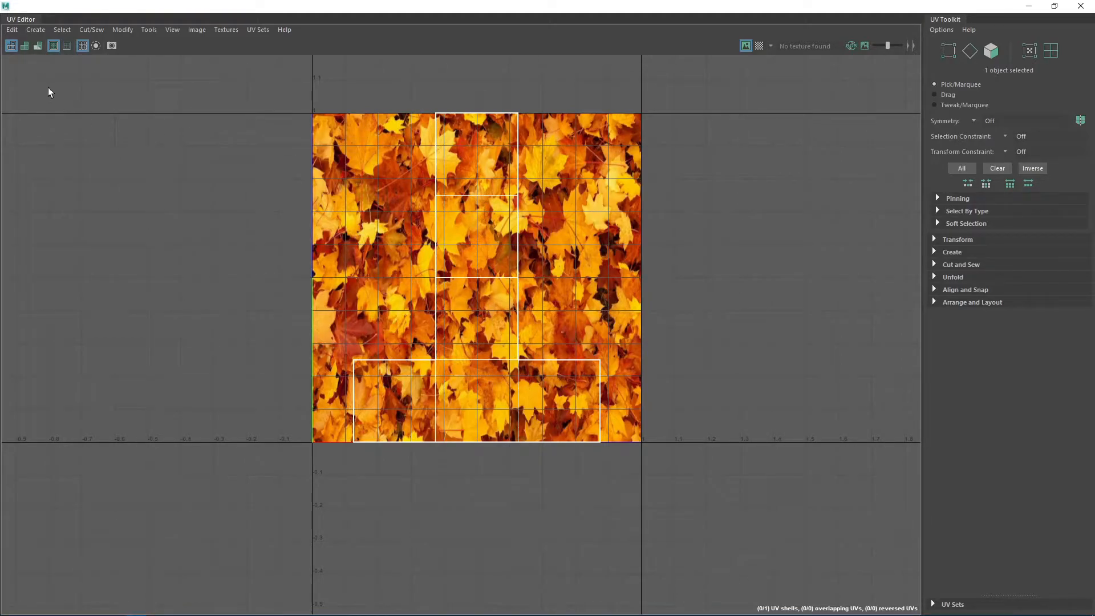
{"action": "left_click", "coordinate": [24, 48]}
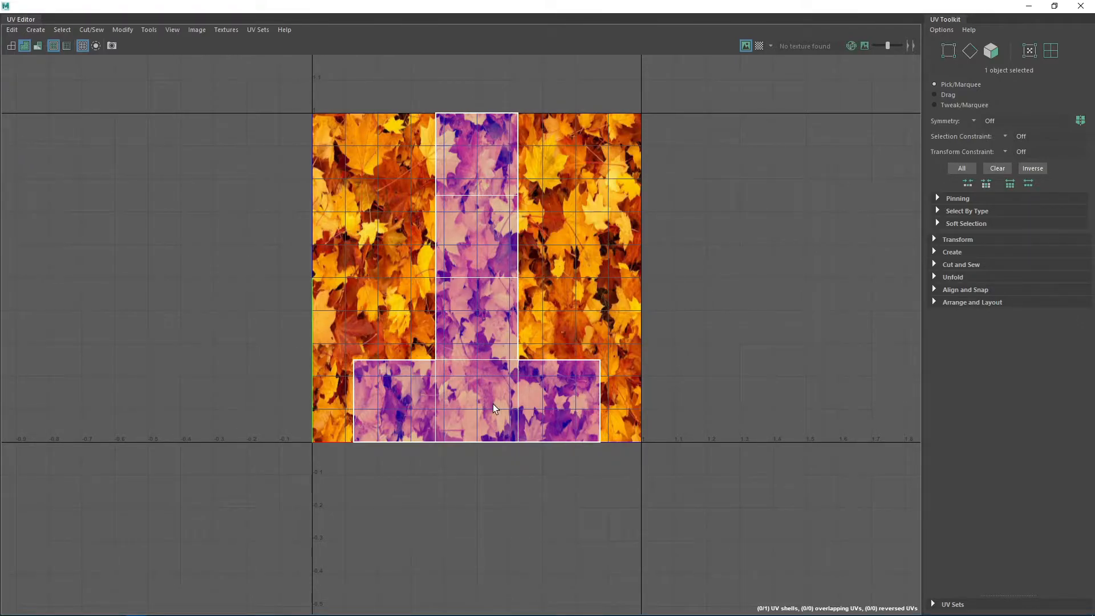
- Switch the UV Editor to face selection, place the editor beside the cube, and select individual faces of the layout
{"action": "left_click", "coordinate": [990, 51]}
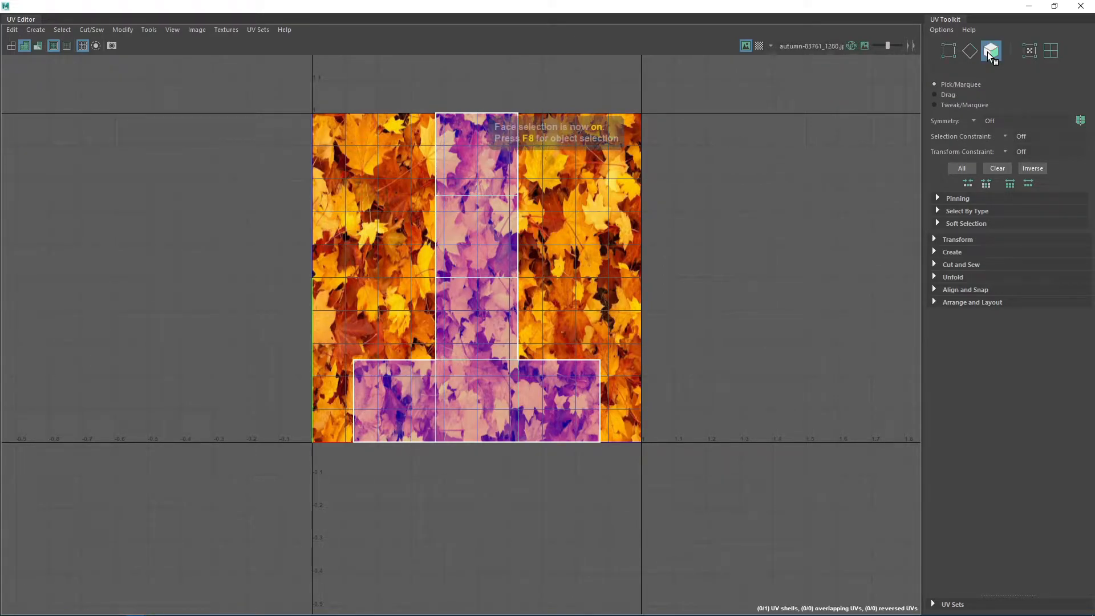
{"action": "left_click", "coordinate": [447, 221]}
{"action": "left_click", "coordinate": [470, 305]}
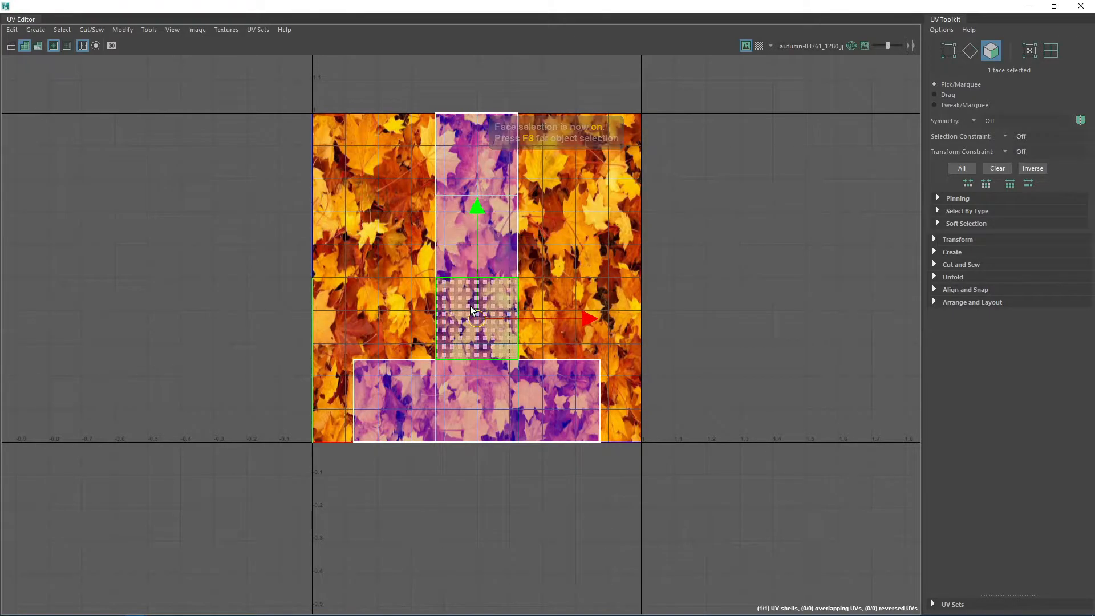
{"action": "left_click_drag", "start_coordinate": [526, 9], "coordinate": [877, 125]}
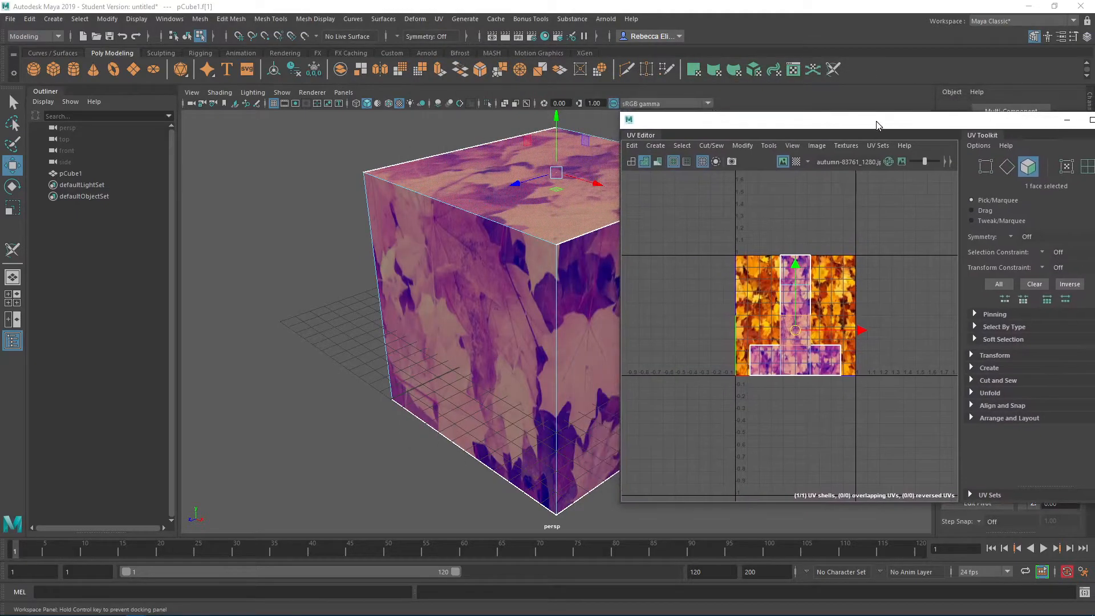
{"action": "left_click", "coordinate": [787, 369]}
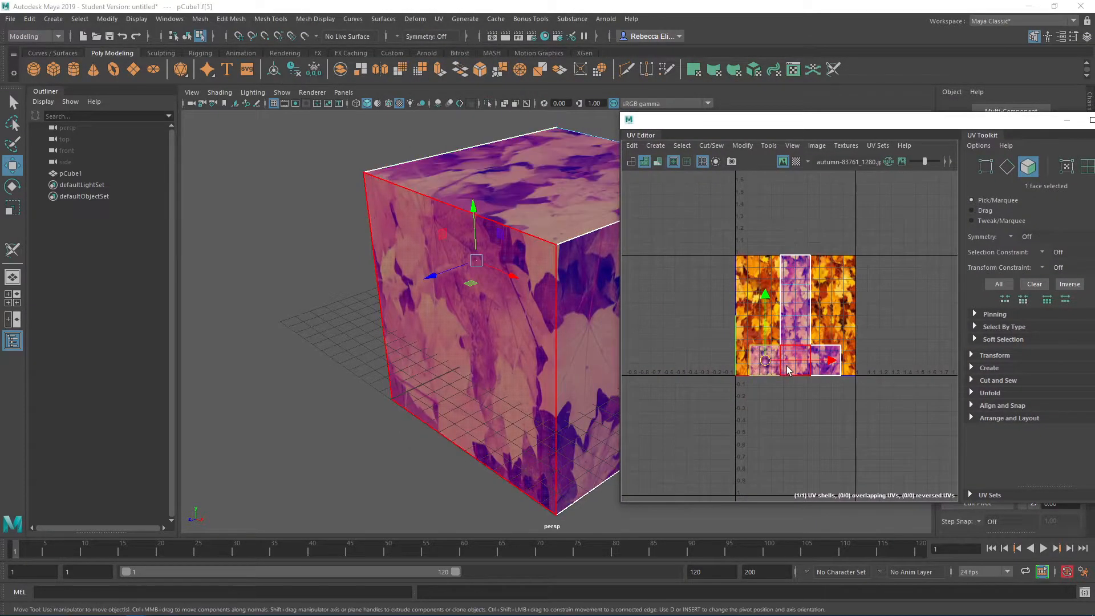
{"action": "left_click", "coordinate": [788, 370]}
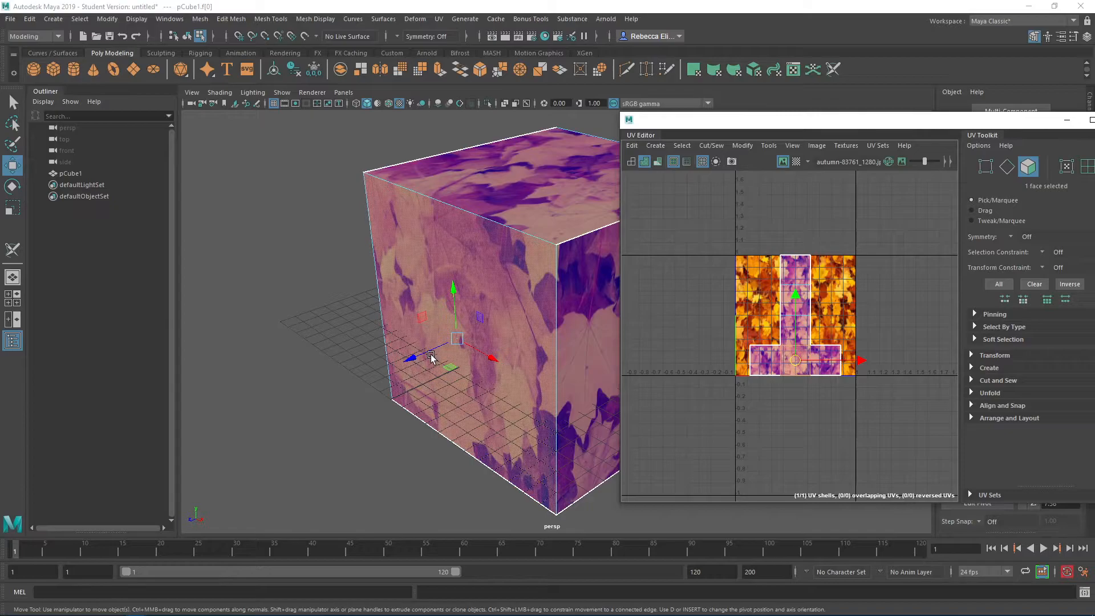
- Try moving the selected cube face along X in the viewport, undo the move, and clear the face selection
{"action": "left_click_drag", "start_coordinate": [489, 359], "coordinate": [484, 337]}
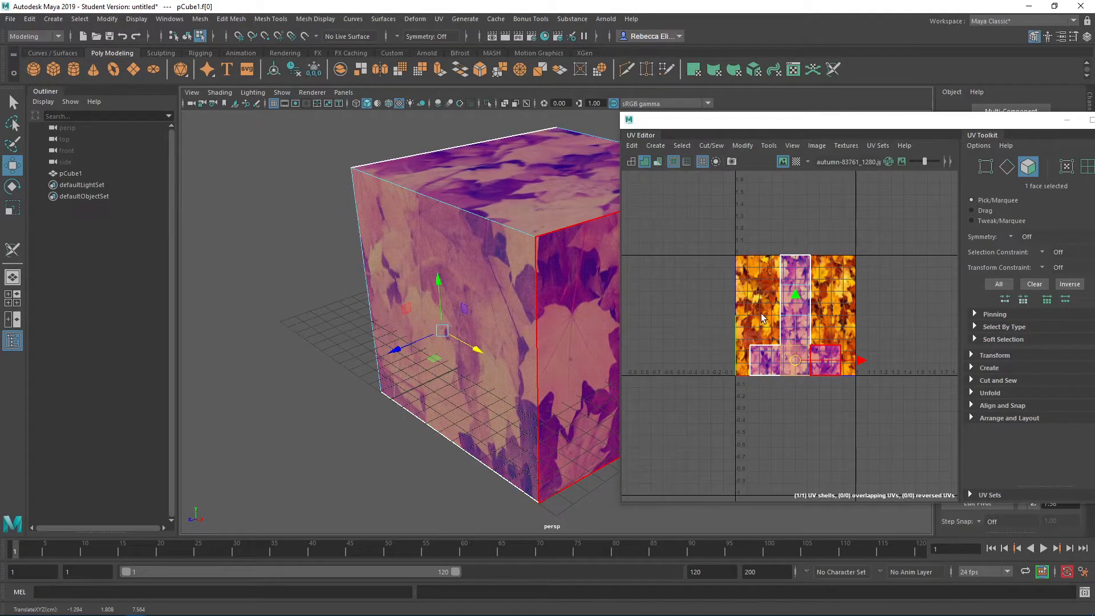
{"action": "key", "text": "ctrl+z"}
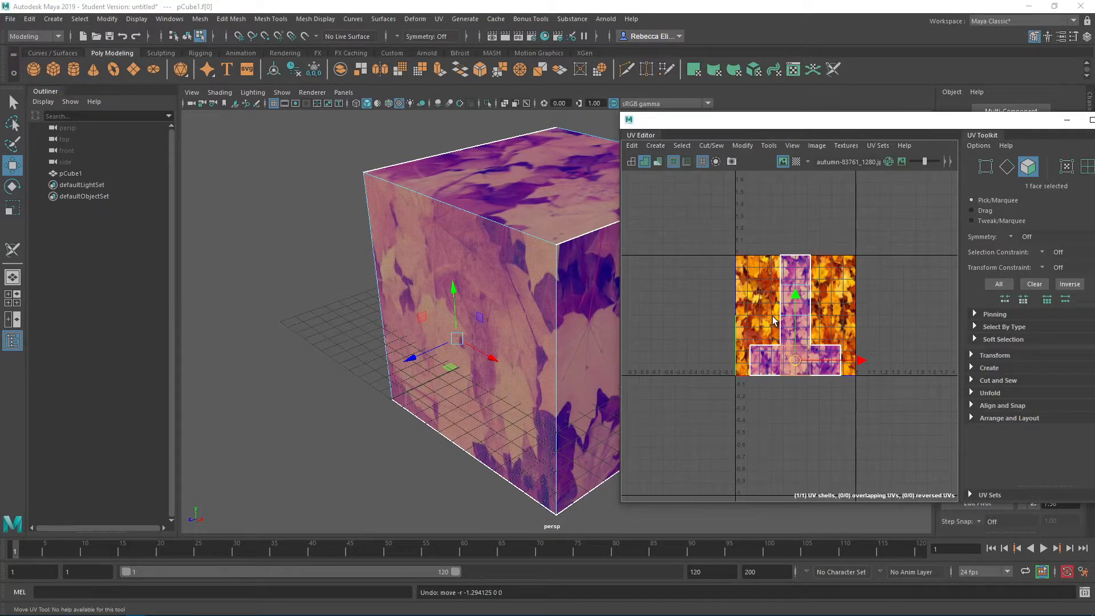
{"action": "left_click", "coordinate": [774, 320]}
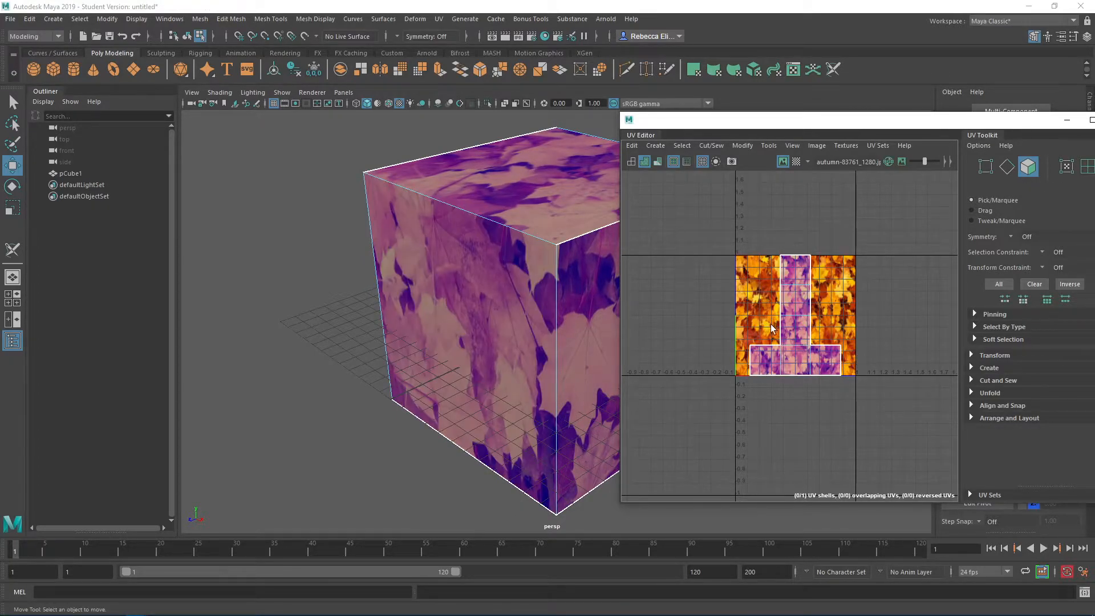
- Select all six faces of the UV shell and shift them slightly along U to reposition the leaf texture
{"action": "left_click_drag", "start_coordinate": [745, 234], "coordinate": [867, 437]}
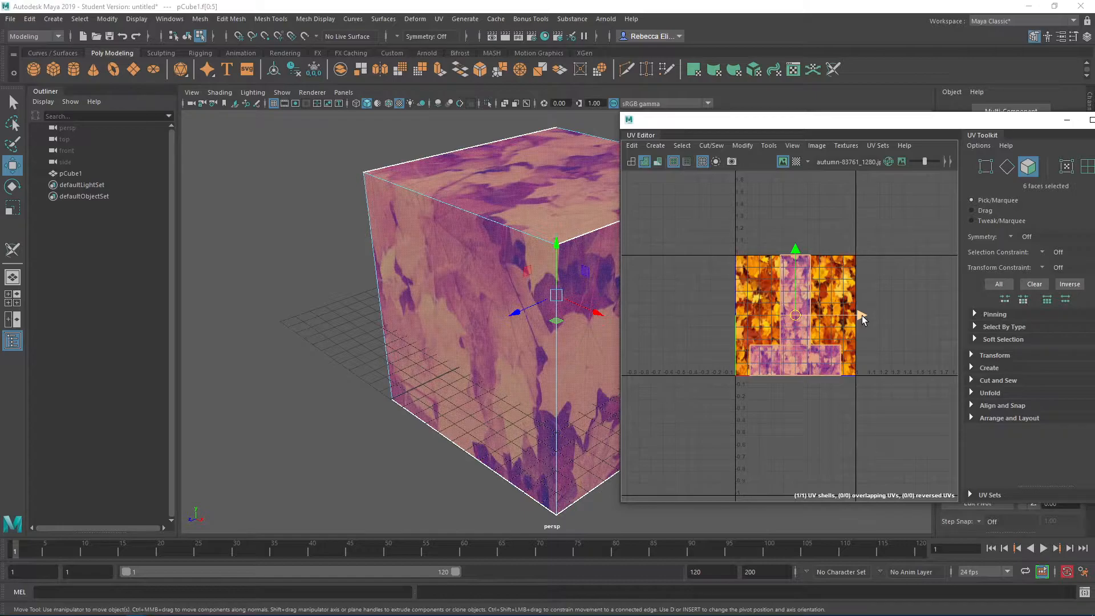
{"action": "mouse_move", "coordinate": [860, 316]}
{"action": "left_mouse_down"}
{"action": "mouse_move", "coordinate": [848, 318]}
{"action": "mouse_move", "coordinate": [876, 318]}
{"action": "mouse_move", "coordinate": [859, 318]}
{"action": "left_mouse_up"}
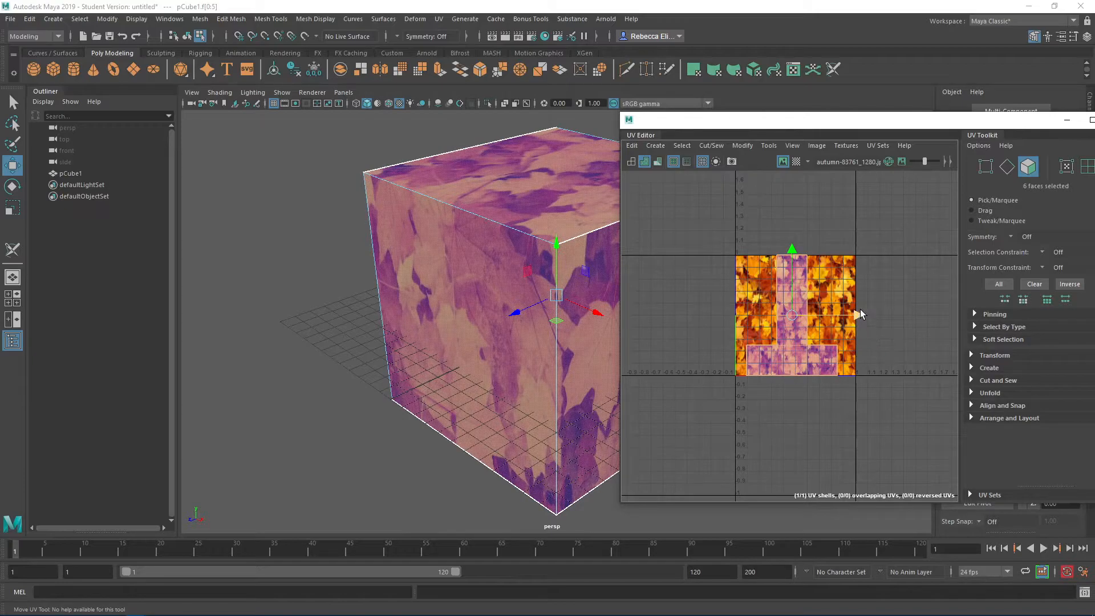
{"action": "left_click_drag", "start_coordinate": [858, 318], "coordinate": [860, 318]}
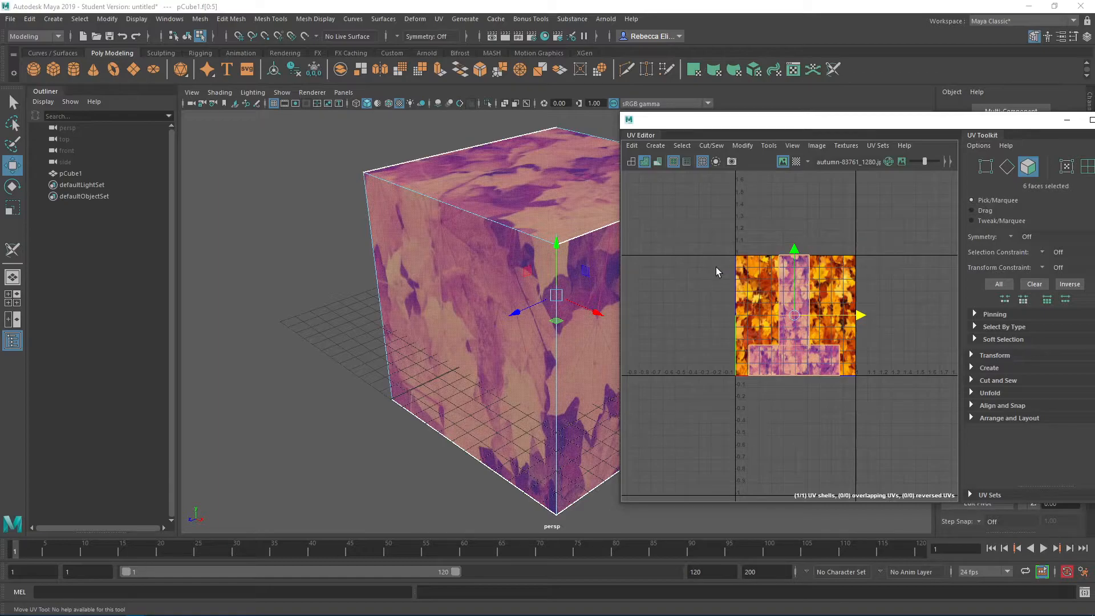
- Return the cube to object mode and assign the existing lambert1 material to it
{"action": "left_click", "coordinate": [504, 260]}
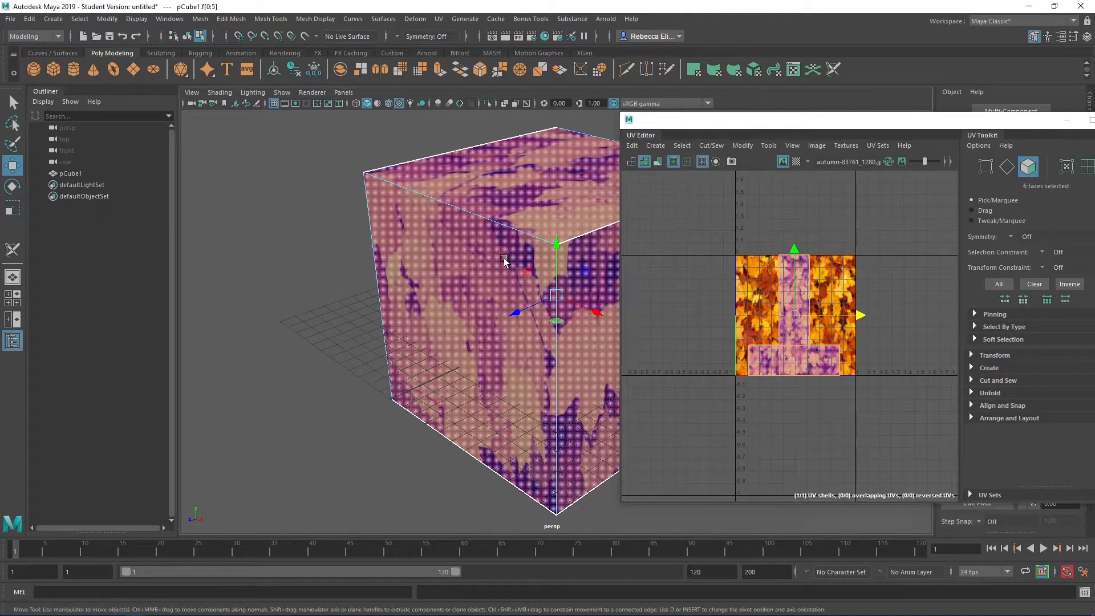
{"action": "right_click", "coordinate": [504, 260]}
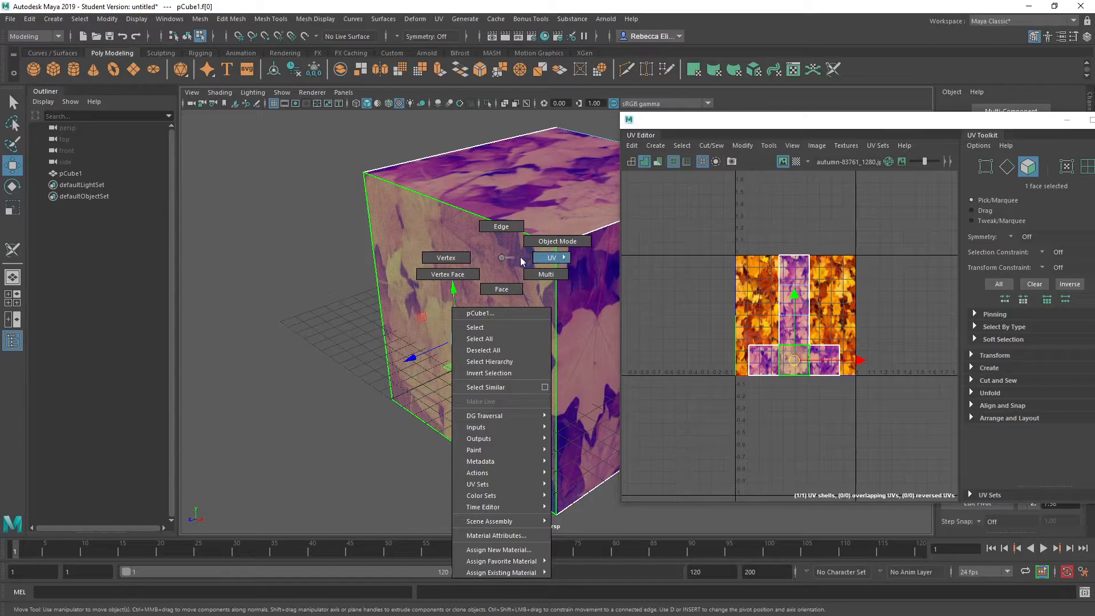
{"action": "left_click", "coordinate": [531, 251]}
{"action": "right_click", "coordinate": [513, 262]}
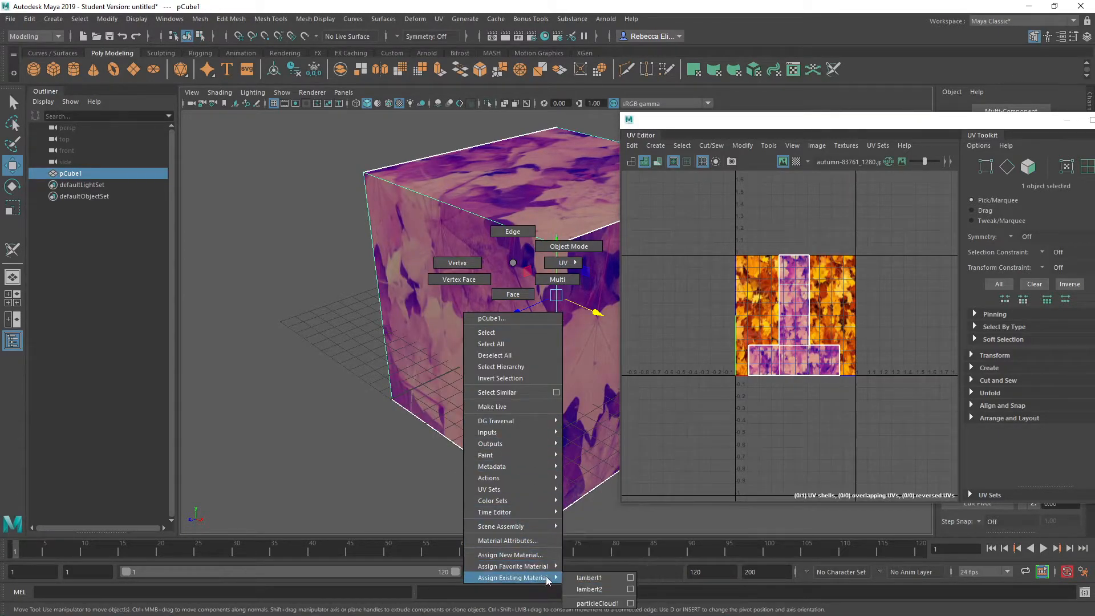
{"action": "left_click", "coordinate": [571, 577]}
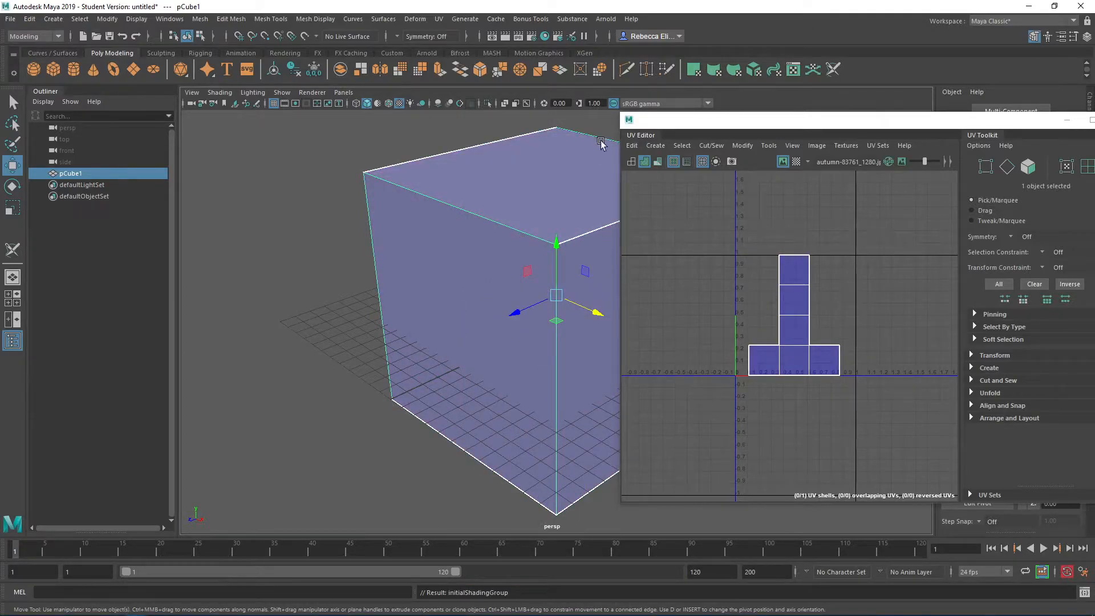
- Enlarge the UV Editor window and open the UV Snapshot options for the cube's layout
{"action": "left_click_drag", "start_coordinate": [616, 114], "coordinate": [430, 133]}
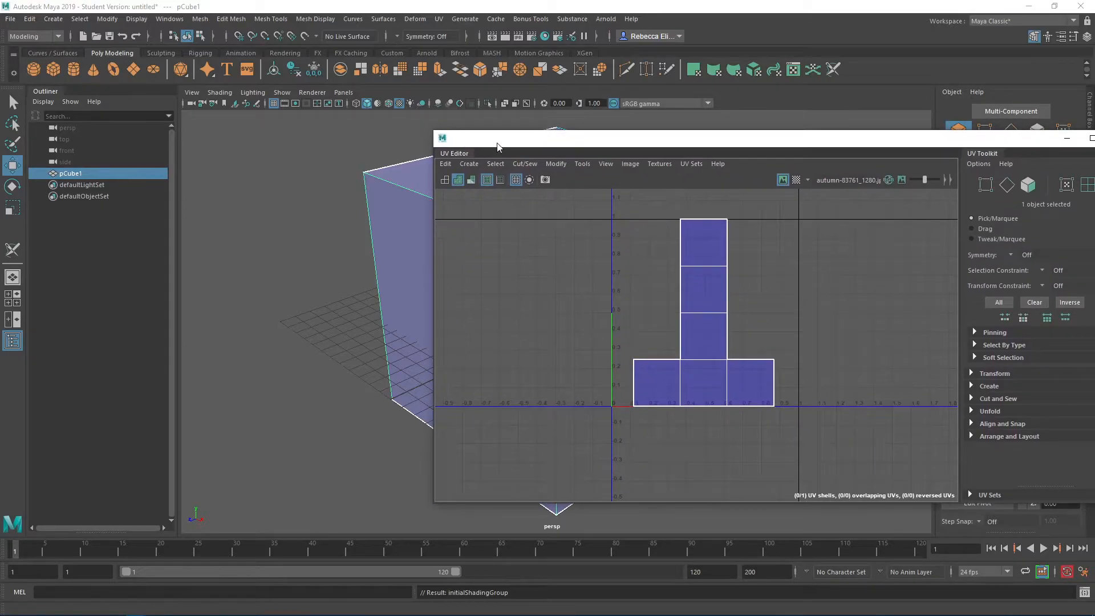
{"action": "left_click", "coordinate": [631, 164]}
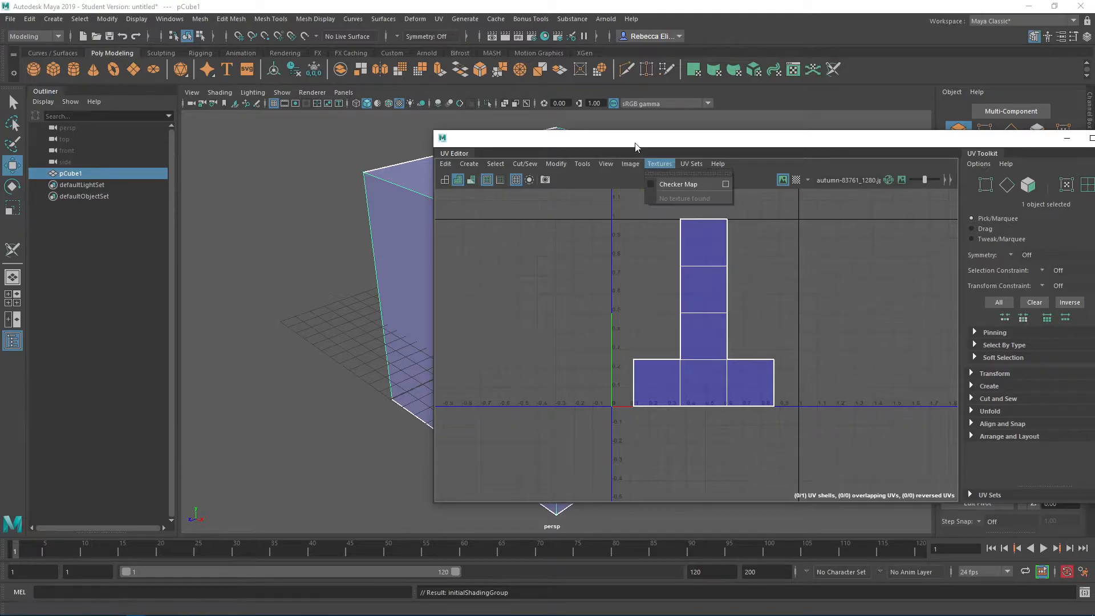
{"action": "left_click", "coordinate": [631, 163]}
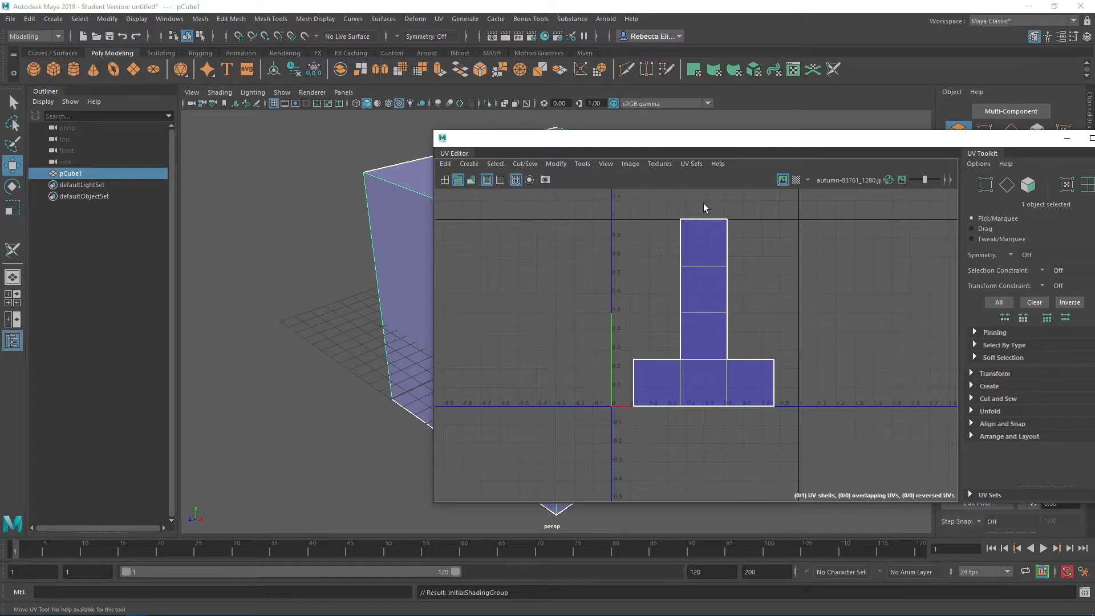
{"action": "left_click", "coordinate": [622, 163]}
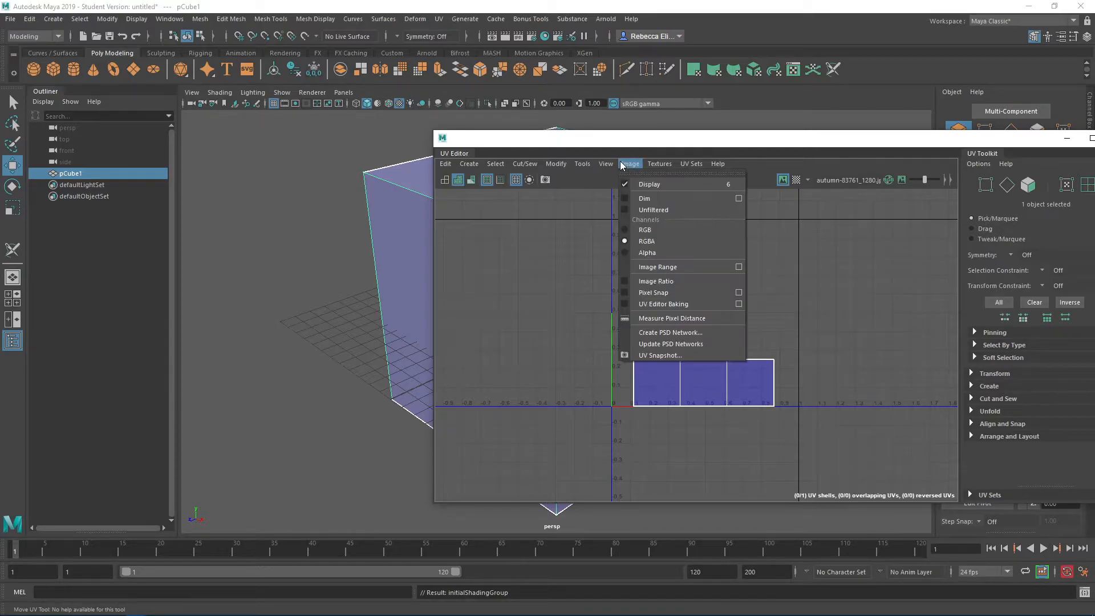
{"action": "left_click", "coordinate": [646, 355]}
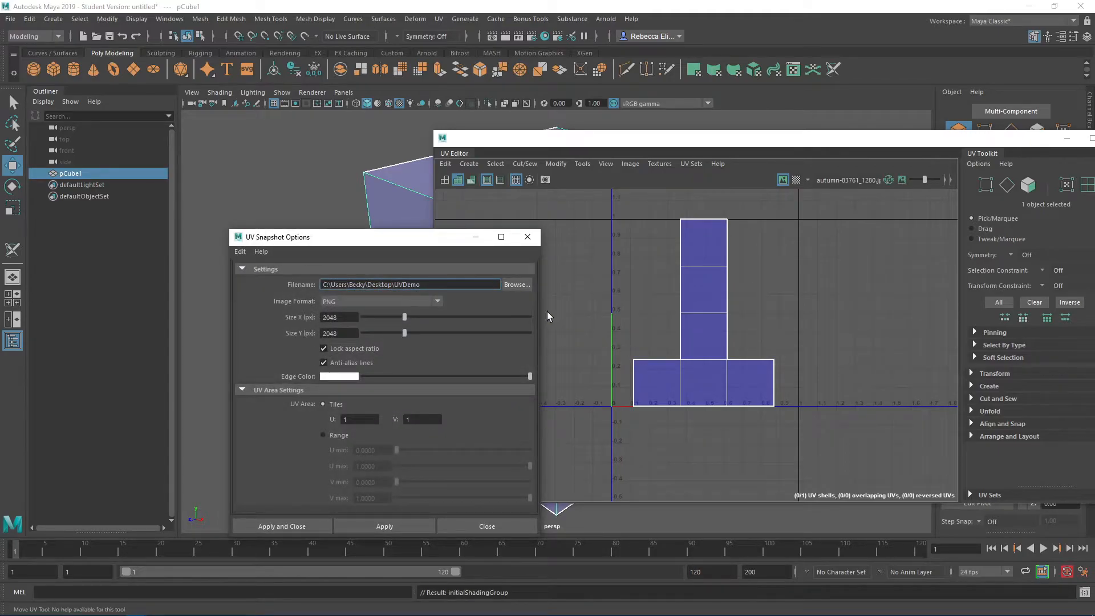
- Clear the file name from the snapshot's Desktop path and choose PNG as the image format
{"action": "left_click_drag", "start_coordinate": [430, 283], "coordinate": [395, 282]}
{"action": "key", "text": "BackSpace"}
{"action": "left_click", "coordinate": [430, 304]}
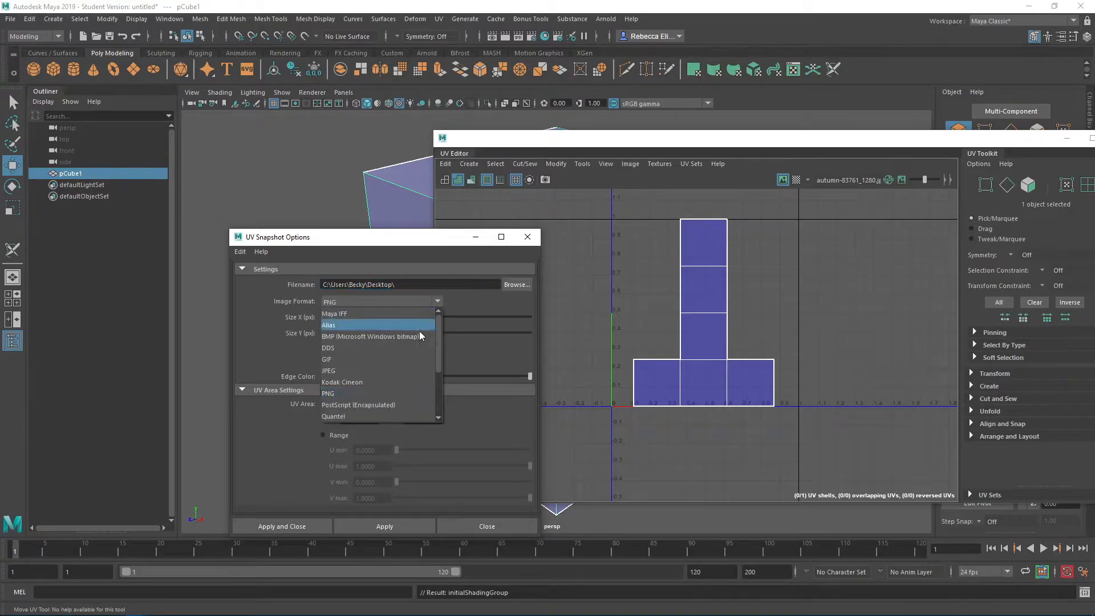
{"action": "left_click", "coordinate": [393, 389]}
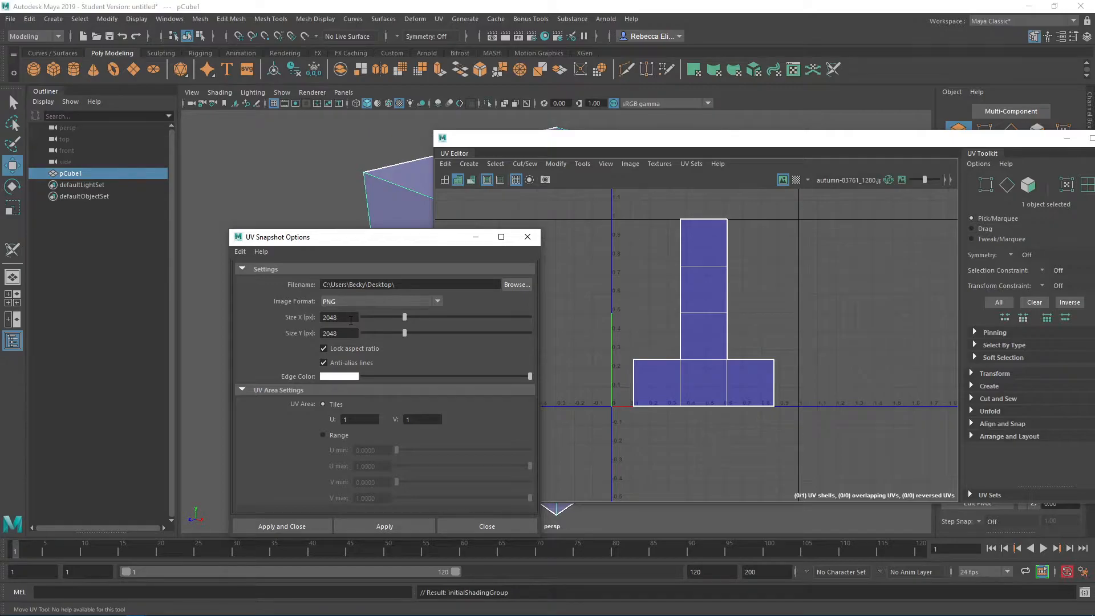
{"action": "left_click", "coordinate": [515, 285]}
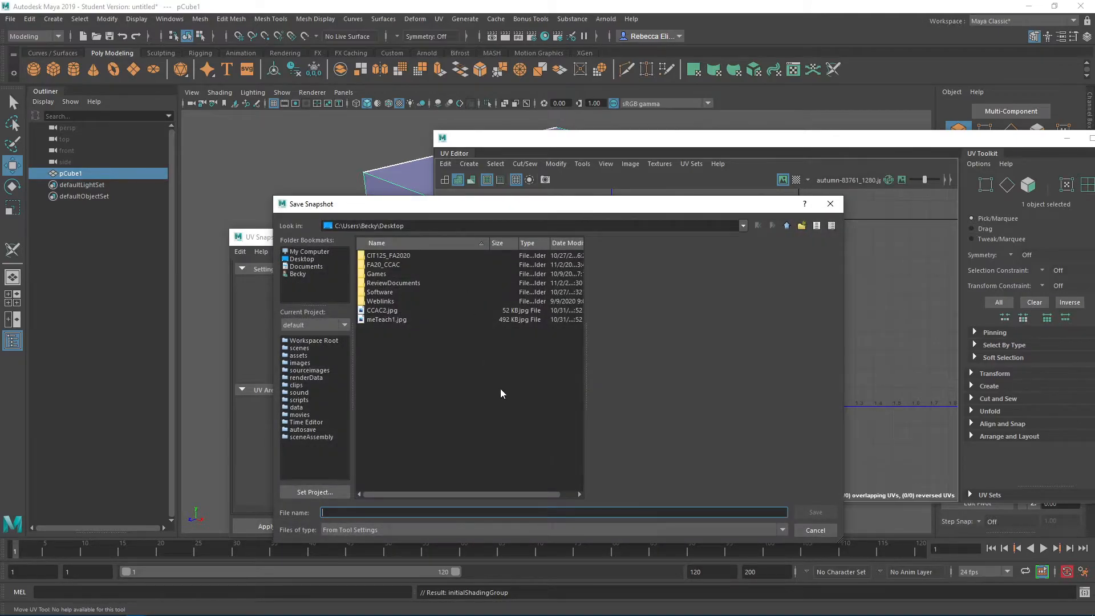
{"action": "left_click", "coordinate": [782, 526]}
{"action": "left_click", "coordinate": [783, 526]}
{"action": "left_click", "coordinate": [816, 530]}
- Name the snapshot SquareDemo in the Desktop folder and export it, closing the options
{"action": "left_click", "coordinate": [410, 285]}
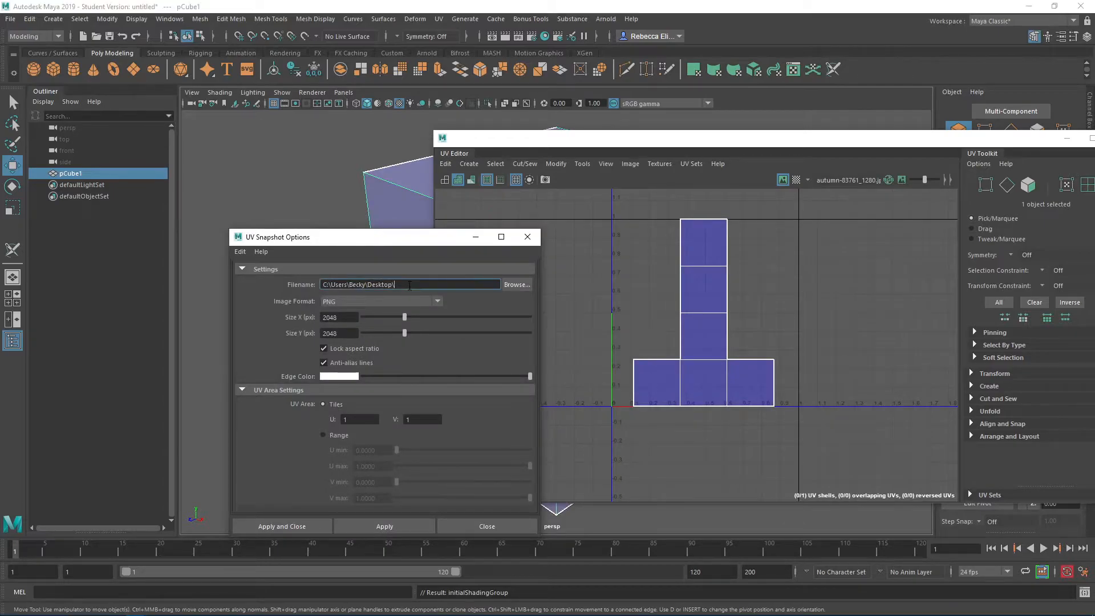
{"action": "type", "text": "SquareDemo"}
{"action": "left_click", "coordinate": [304, 527]}
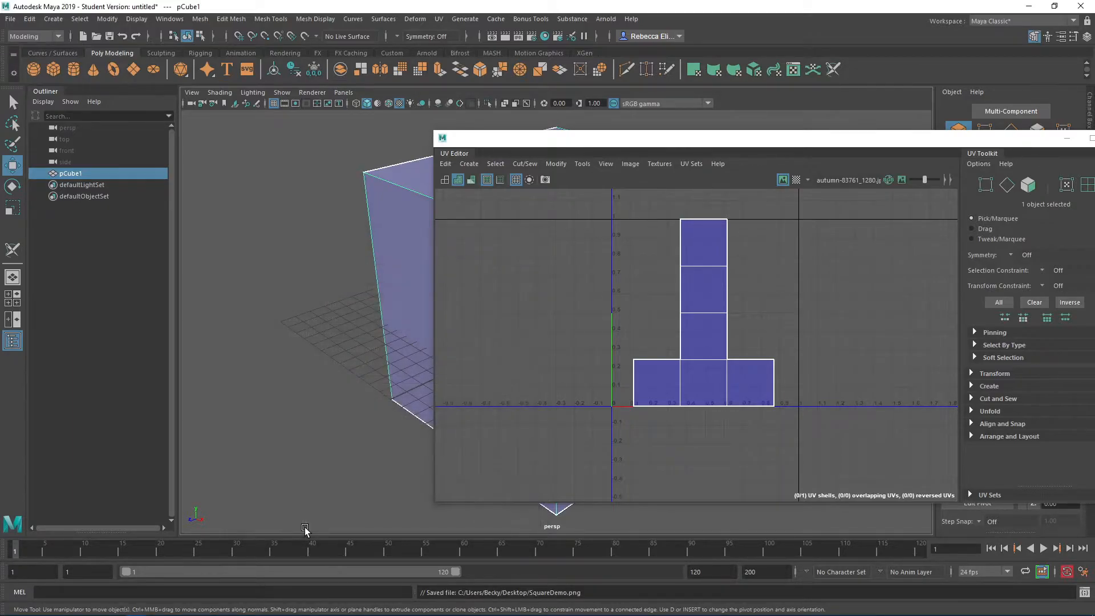
- Minimize Maya, move the SquareDemo file to an open area of the desktop, and open it in Photoshop
{"action": "left_click", "coordinate": [1027, 7]}
{"action": "left_click_drag", "start_coordinate": [19, 350], "coordinate": [378, 281]}
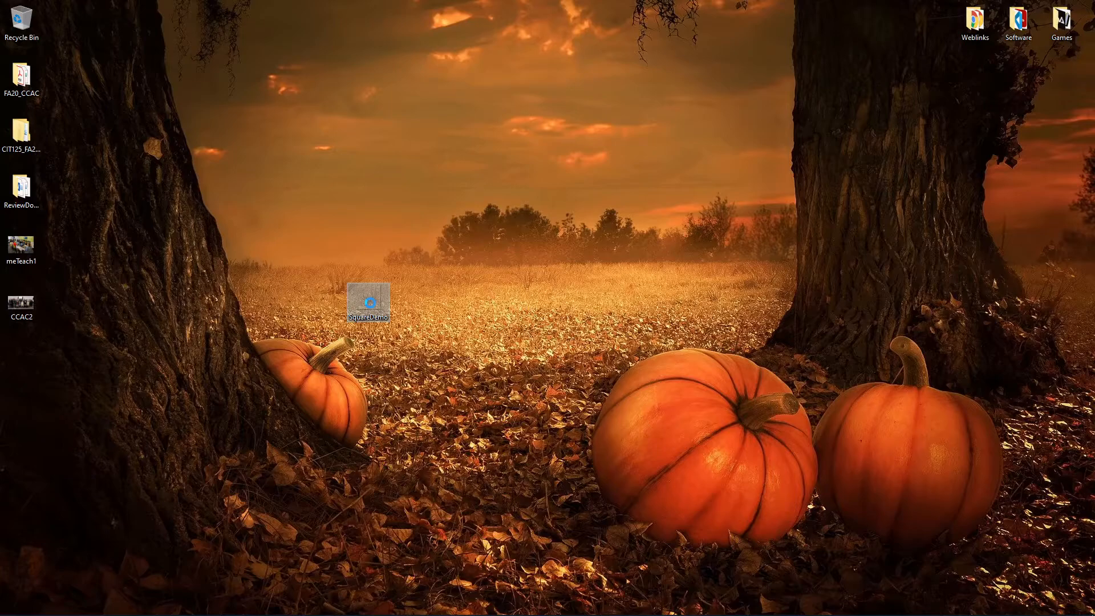
{"action": "right_click", "coordinate": [371, 303]}
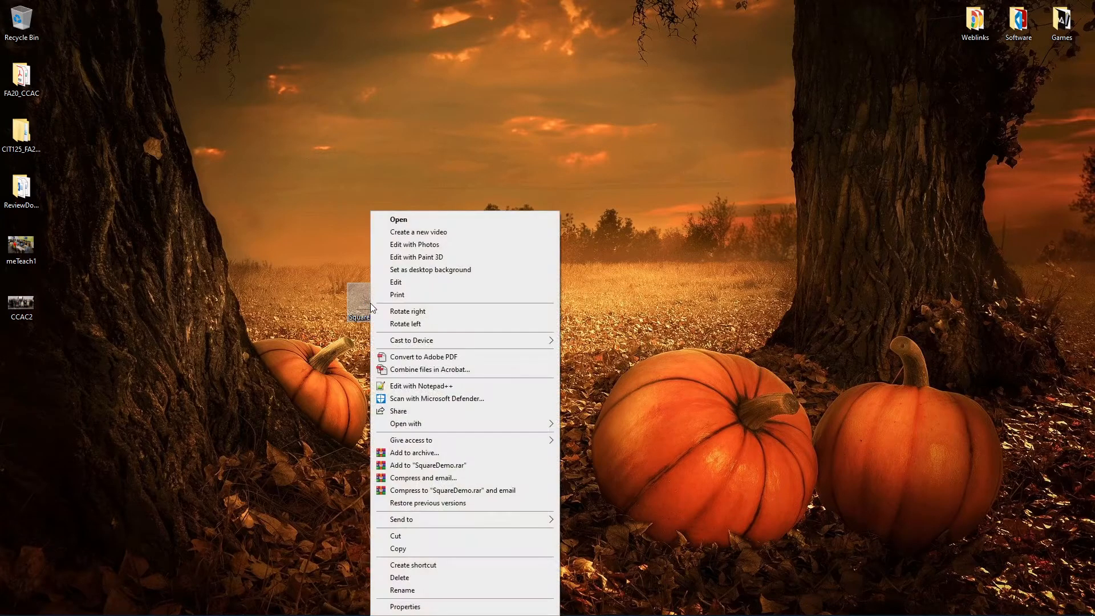
{"action": "mouse_move", "coordinate": [454, 430]}
{"action": "left_click", "coordinate": [611, 438]}
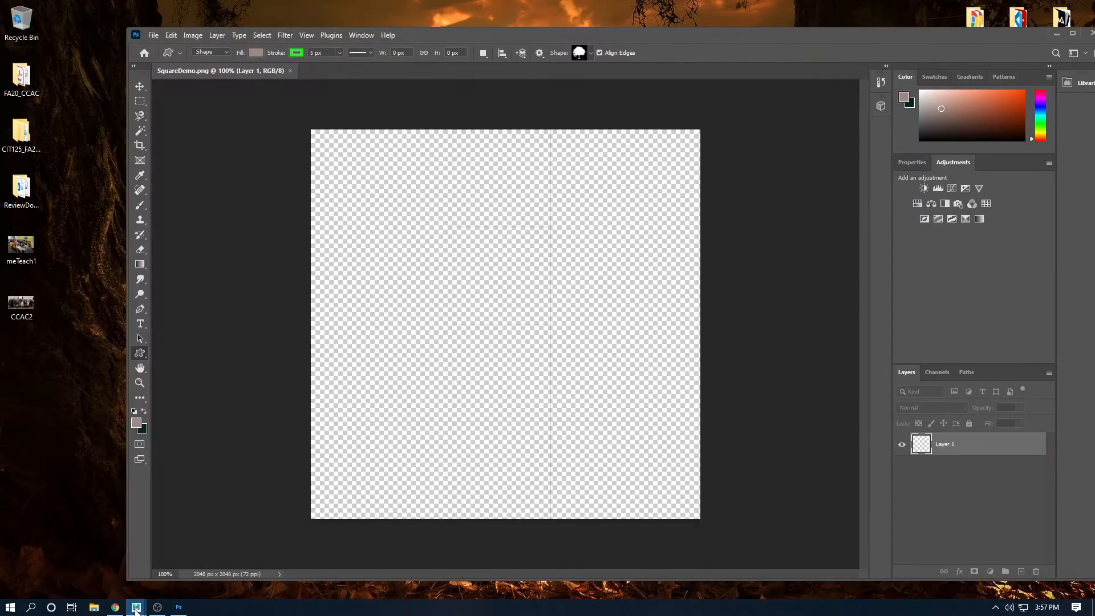
- Switch to Maya to check the cube's UV layout, then minimize the UV Editor and Maya to return to Photoshop
{"action": "mouse_move", "coordinate": [135, 609]}
{"action": "left_click", "coordinate": [217, 561]}
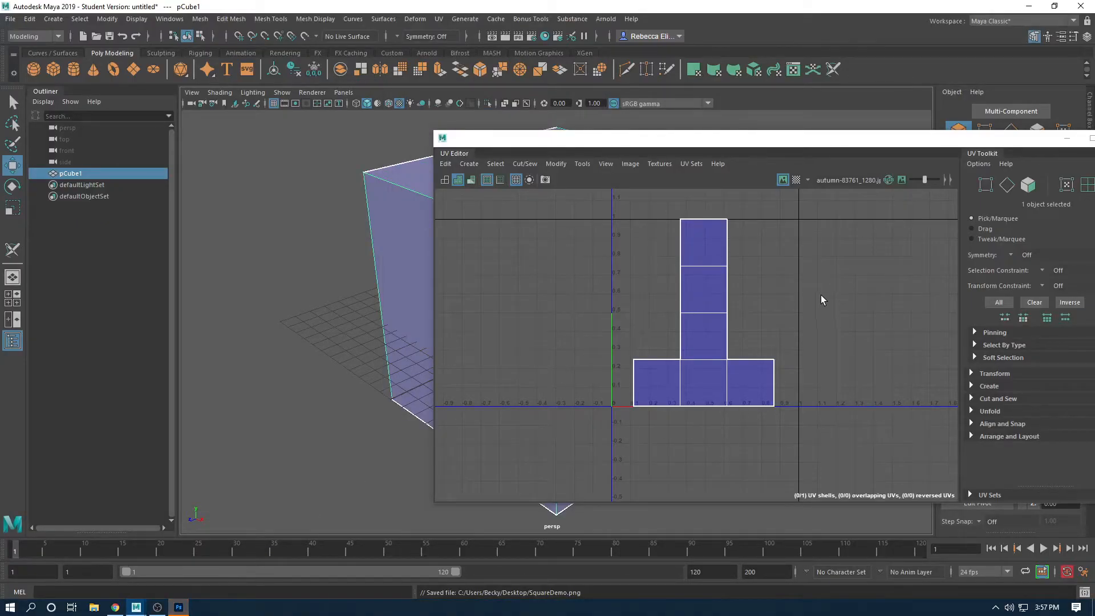
{"action": "left_click", "coordinate": [1067, 138]}
{"action": "left_click", "coordinate": [1030, 7]}
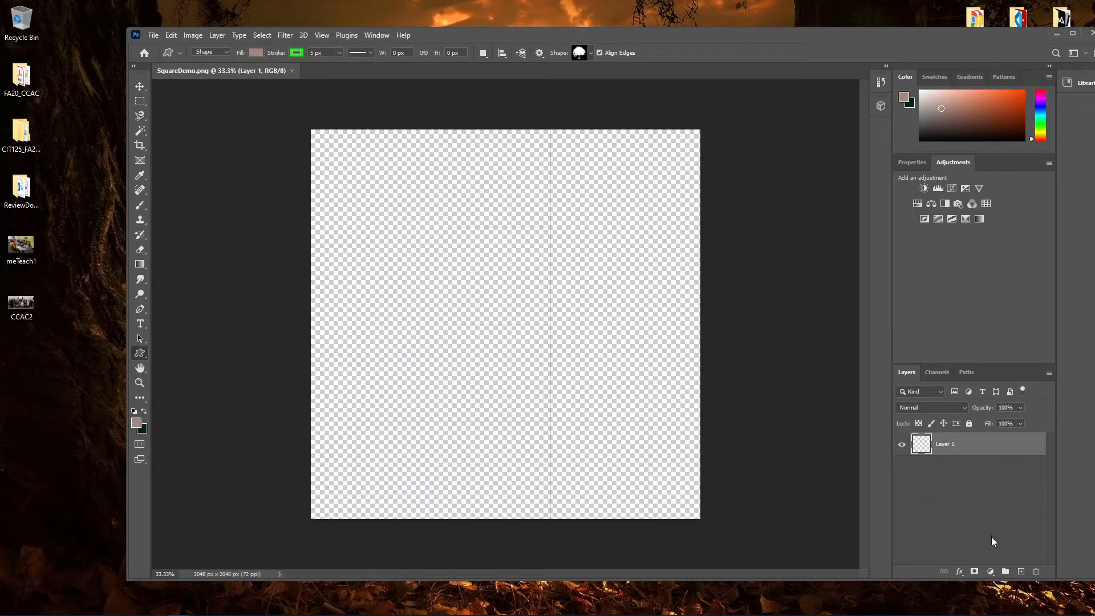
- Add a new layer beneath the UV snapshot layer and fill it with black at 100% opacity
{"action": "left_click", "coordinate": [1017, 574]}
{"action": "left_click_drag", "start_coordinate": [978, 450], "coordinate": [970, 483]}
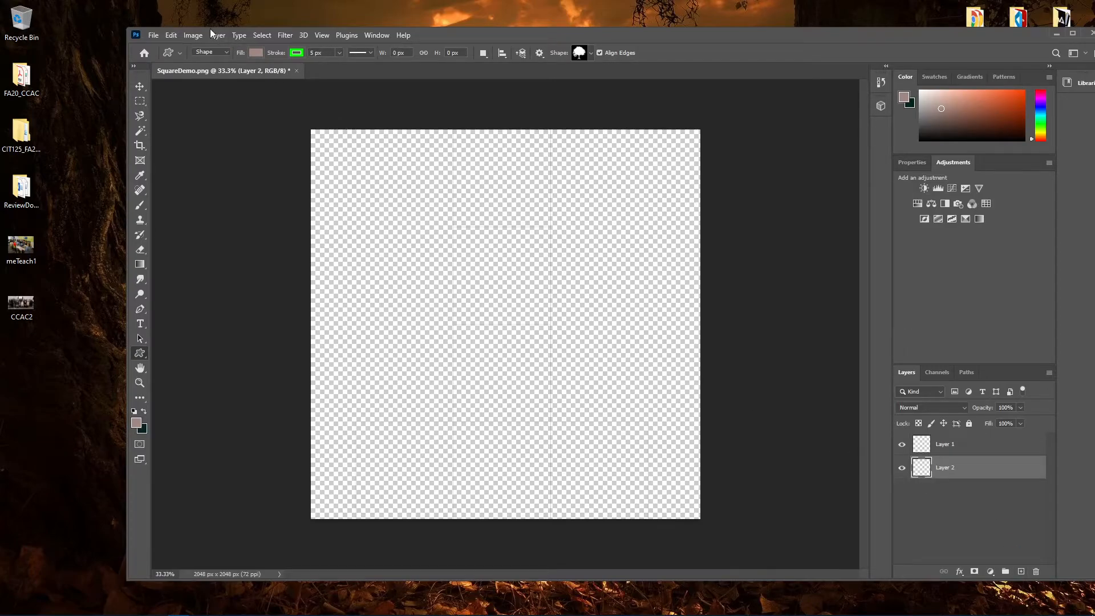
{"action": "left_click", "coordinate": [171, 36]}
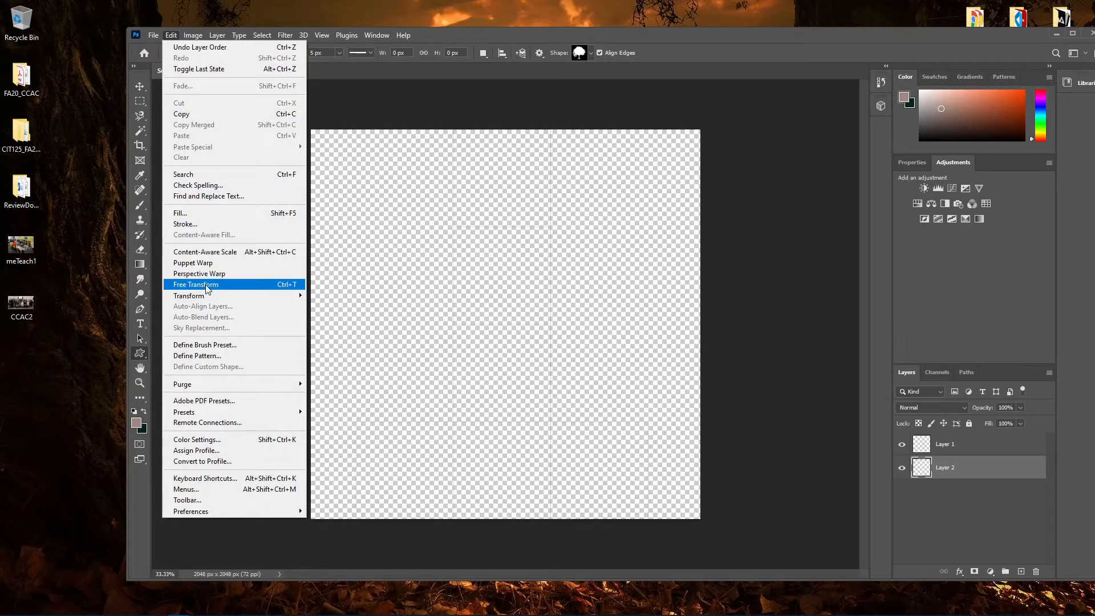
{"action": "left_click", "coordinate": [189, 213]}
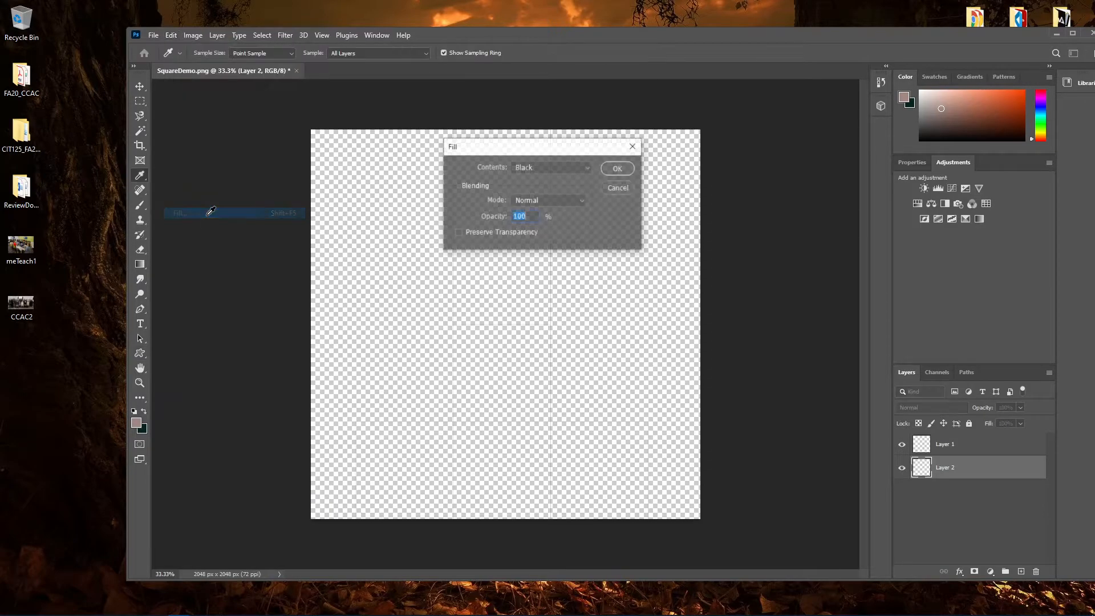
{"action": "left_click", "coordinate": [608, 170]}
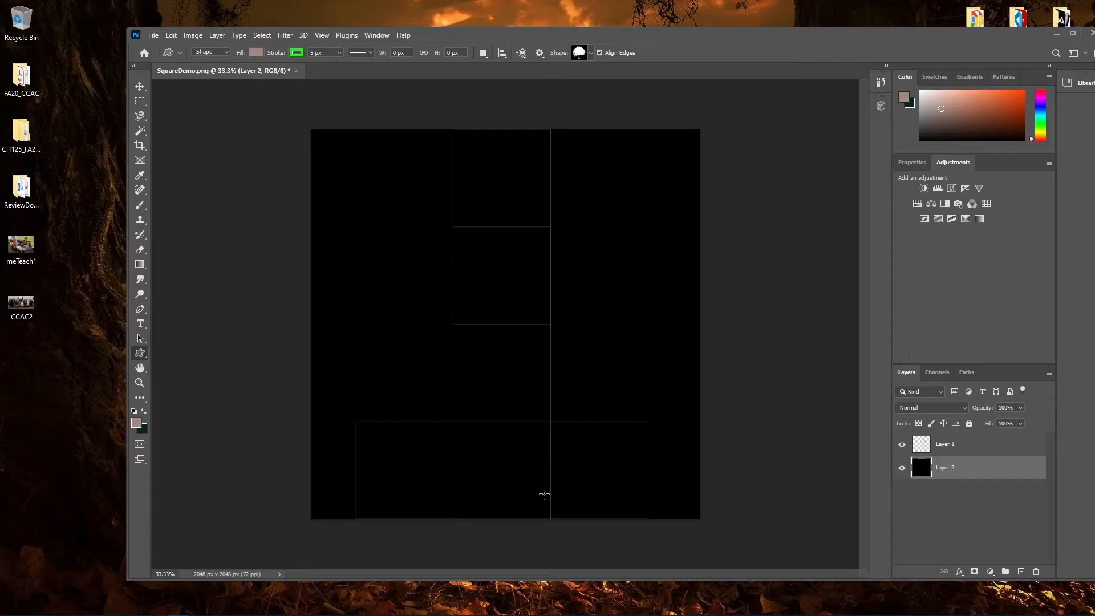
- Add a layer above the UV lines and draw a maple tree about 412 by 397 px in the column's top square
{"action": "left_click", "coordinate": [1021, 572]}
{"action": "left_click_drag", "start_coordinate": [951, 473], "coordinate": [950, 437]}
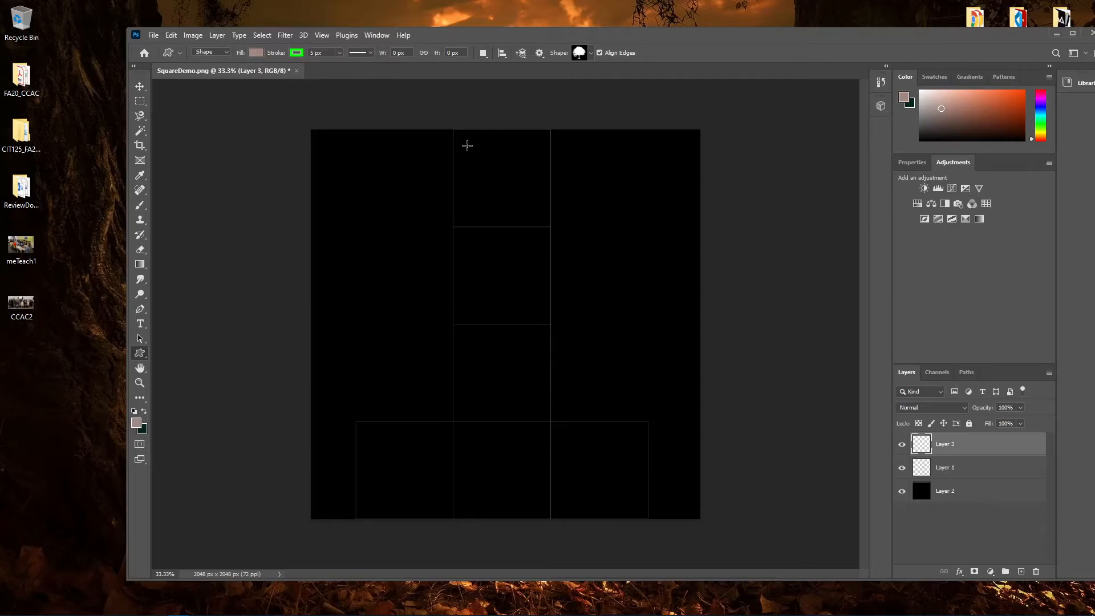
{"action": "left_click_drag", "start_coordinate": [463, 137], "coordinate": [541, 212]}
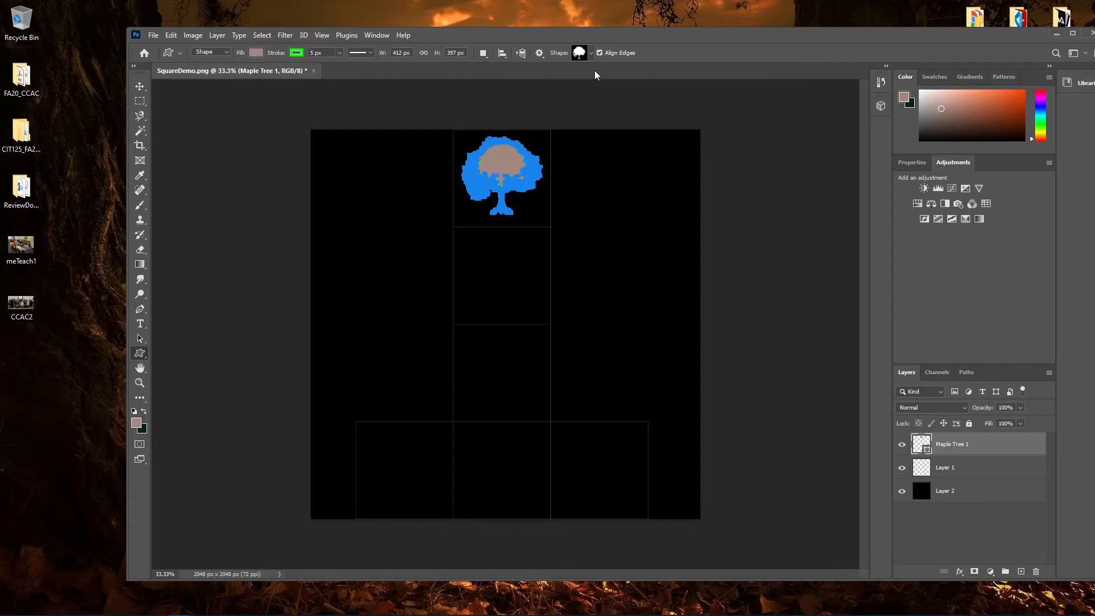
- Pick the lion from the Wild Animals shapes and draw it about 364 by 340 px in the column's second square
{"action": "left_click", "coordinate": [592, 53]}
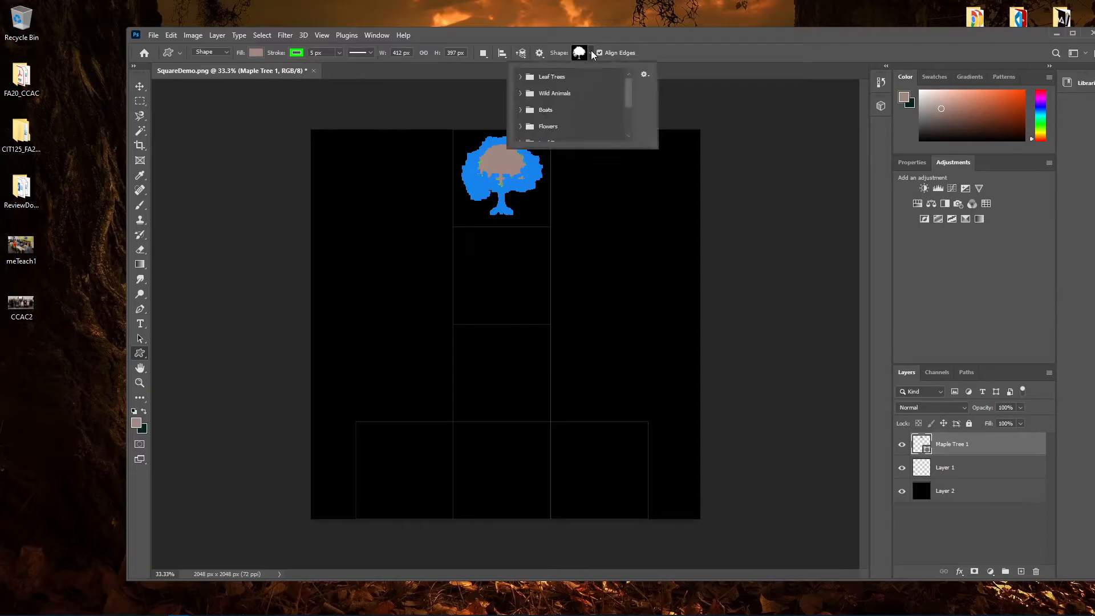
{"action": "left_click", "coordinate": [521, 93]}
{"action": "left_click", "coordinate": [552, 111]}
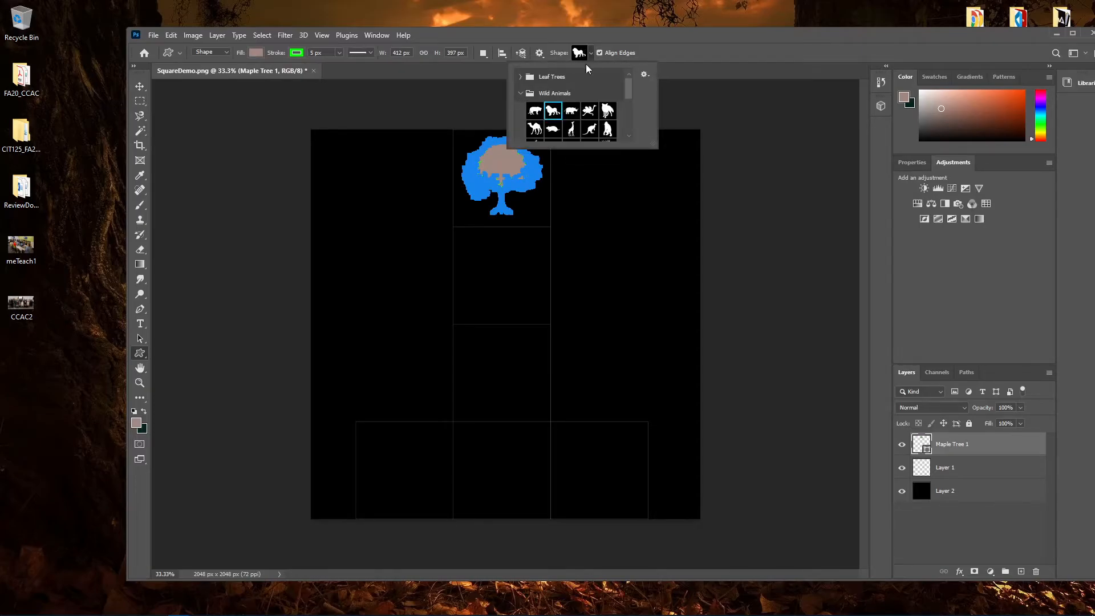
{"action": "left_click", "coordinate": [592, 55]}
{"action": "left_click_drag", "start_coordinate": [465, 243], "coordinate": [534, 307]}
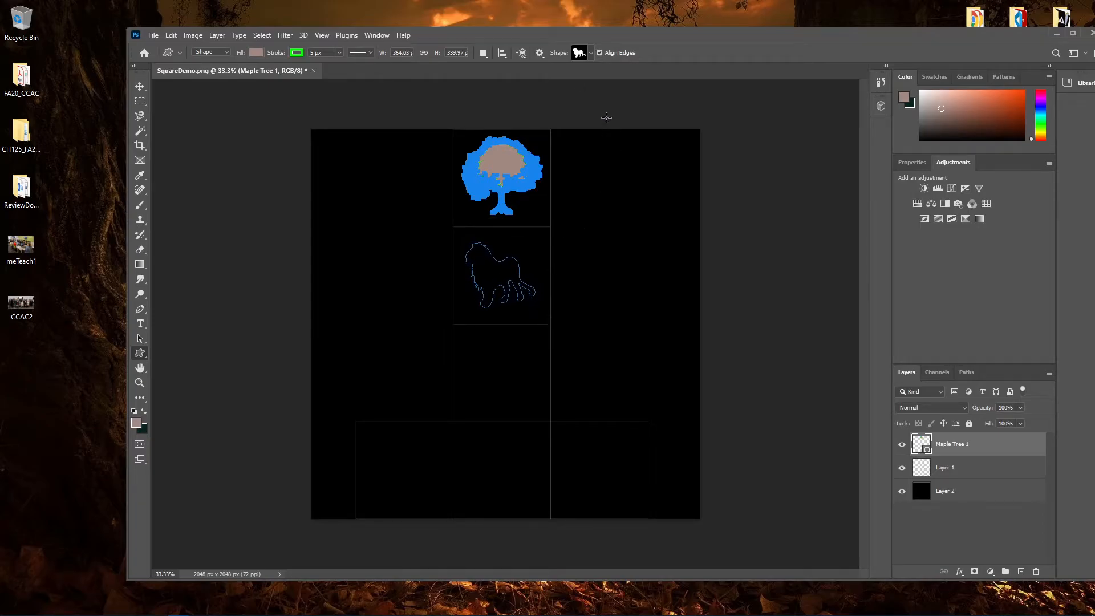
- Pick the moose from the Wild Animals shapes and draw it about 337 by 286 px in the column's third square
{"action": "left_click", "coordinate": [591, 53]}
{"action": "scroll", "coordinate": [580, 134], "scroll_direction": "down", "scroll_amount": 3}
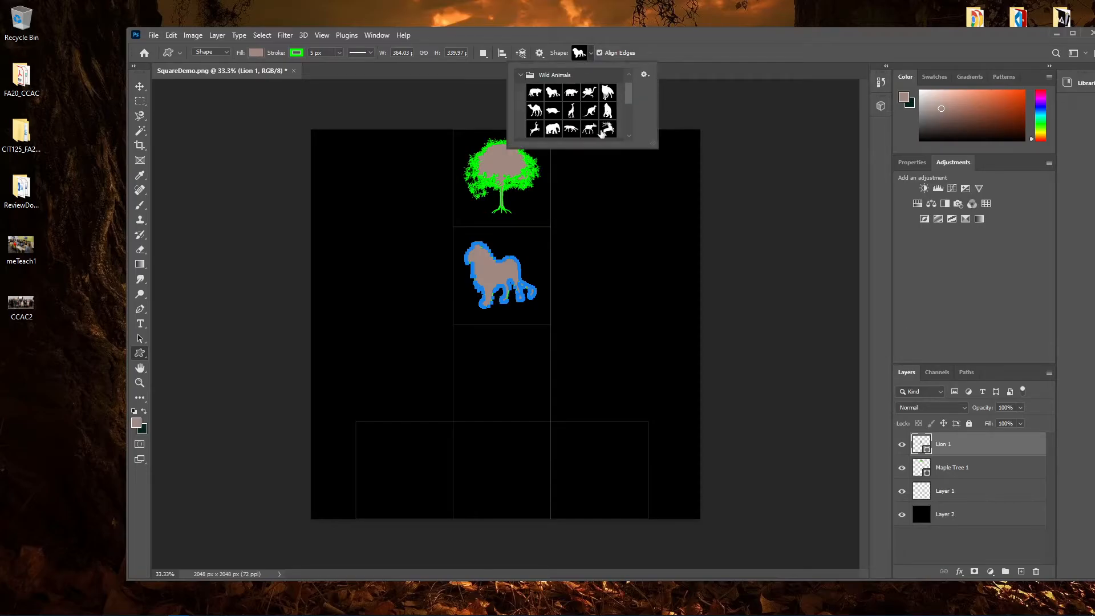
{"action": "left_click", "coordinate": [589, 128]}
{"action": "mouse_move", "coordinate": [469, 349]}
{"action": "left_mouse_down"}
{"action": "mouse_move", "coordinate": [545, 394]}
{"action": "mouse_move", "coordinate": [534, 397]}
{"action": "left_mouse_up"}
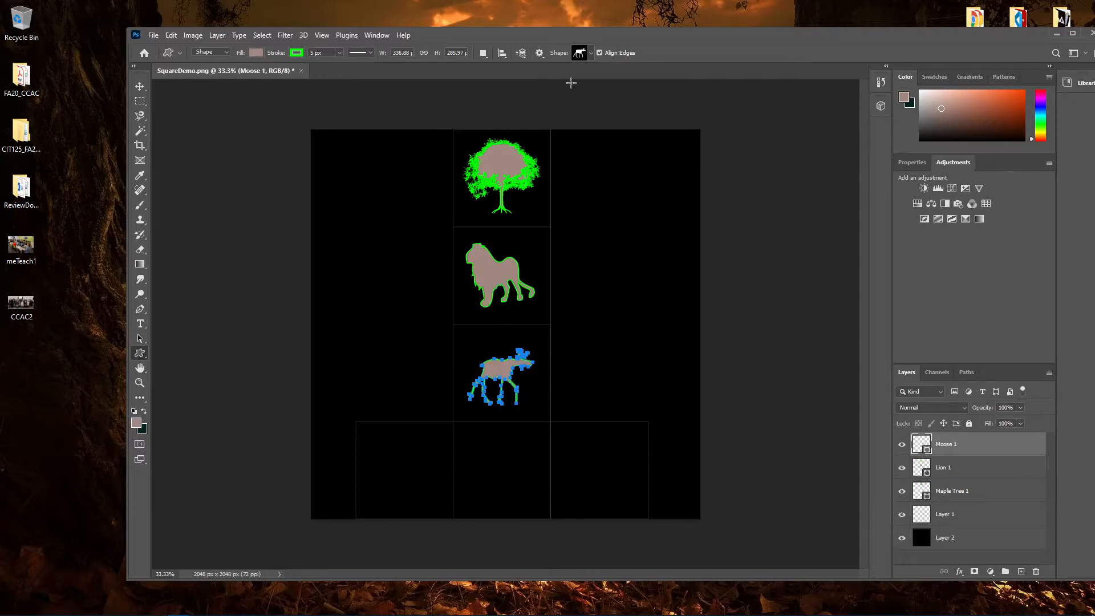
- Pick the second shape in the Boats set and draw it about 361 by 235 px in the bottom row's left square
{"action": "left_click", "coordinate": [592, 53]}
{"action": "scroll", "coordinate": [611, 137], "scroll_direction": "down", "scroll_amount": 1}
{"action": "scroll", "coordinate": [610, 137], "scroll_direction": "down", "scroll_amount": 1}
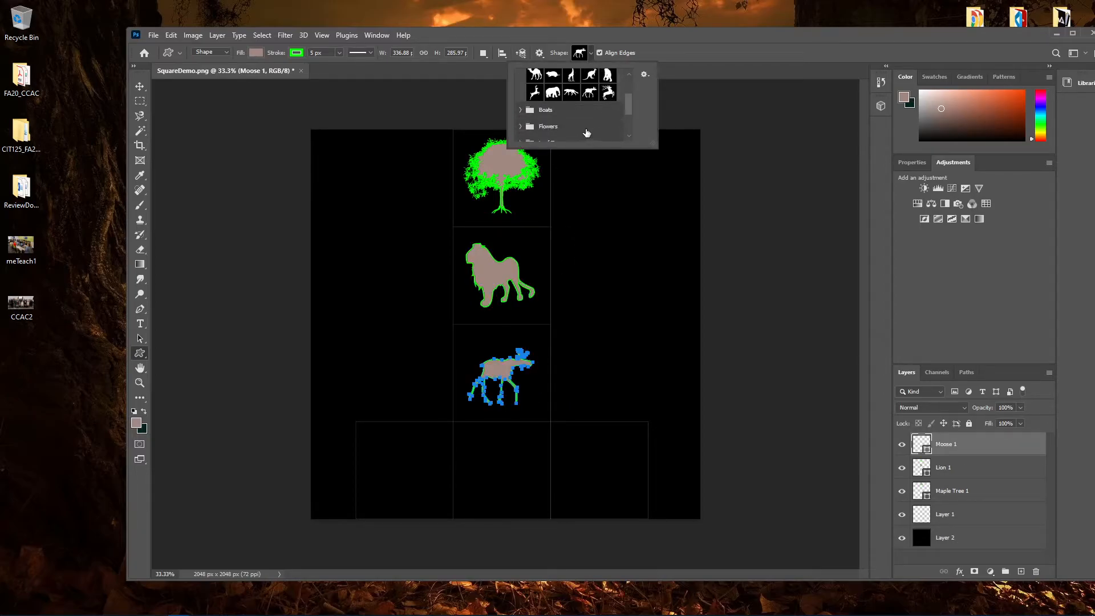
{"action": "left_click", "coordinate": [520, 110]}
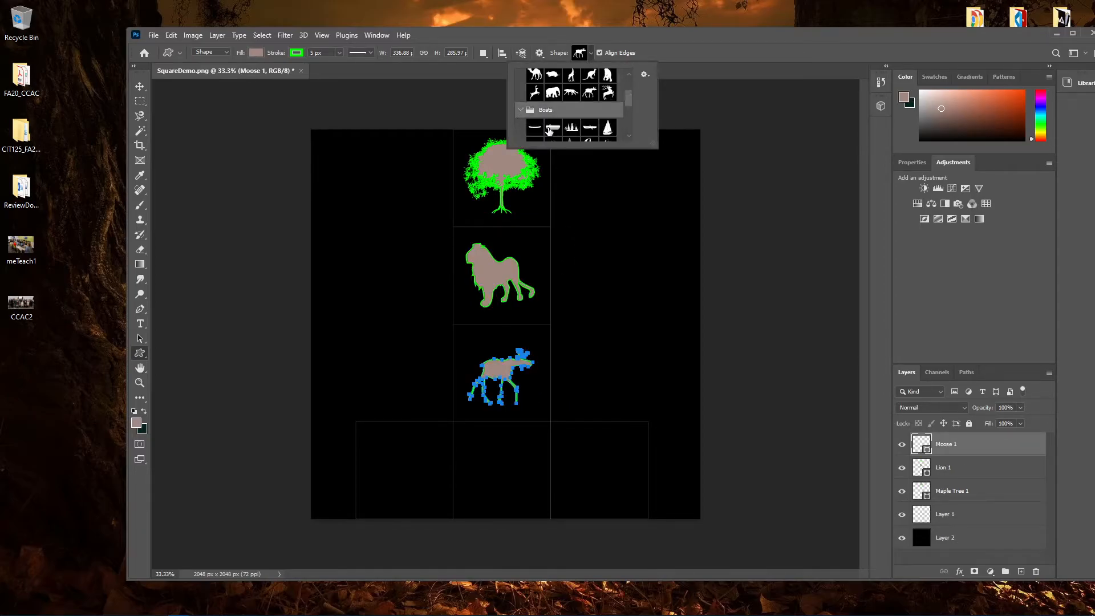
{"action": "left_click", "coordinate": [549, 130]}
{"action": "left_click_drag", "start_coordinate": [366, 447], "coordinate": [439, 493]}
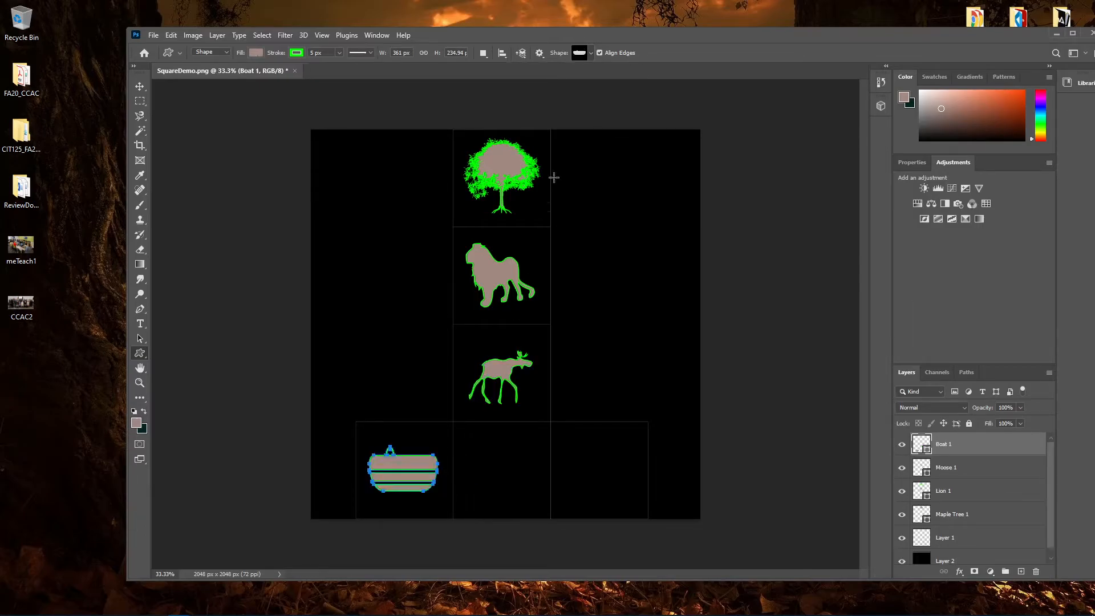
- Pick a sailboat from the Boats shapes and draw it about 382 by 377 px in the bottom row's middle square
{"action": "left_click", "coordinate": [591, 53]}
{"action": "scroll", "coordinate": [590, 123], "scroll_direction": "down", "scroll_amount": 3}
{"action": "left_click", "coordinate": [589, 118]}
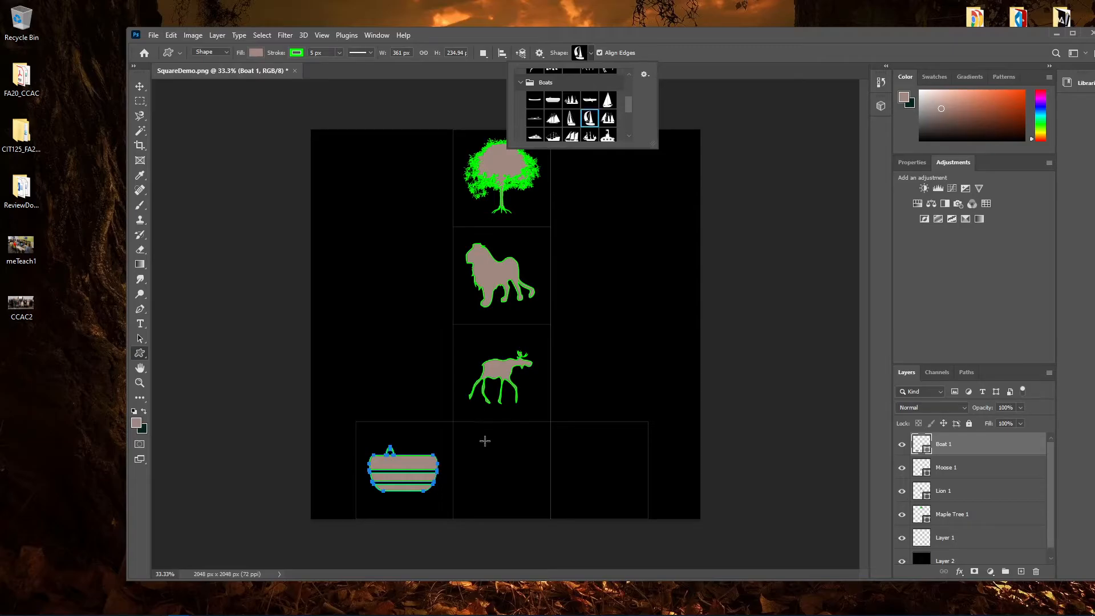
{"action": "left_click_drag", "start_coordinate": [546, 434], "coordinate": [469, 508]}
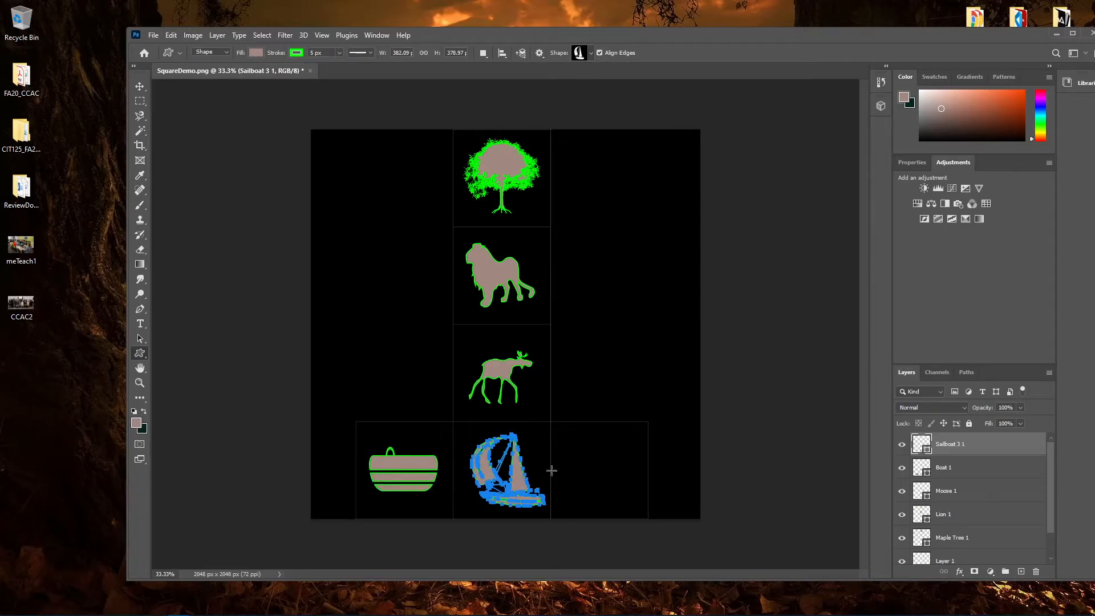
- Pick the submarine from the Boats shapes and draw it about 376 by 331 px in the bottom row's right square
{"action": "left_click", "coordinate": [590, 54]}
{"action": "left_click", "coordinate": [607, 135]}
{"action": "left_click_drag", "start_coordinate": [565, 441], "coordinate": [634, 503]}
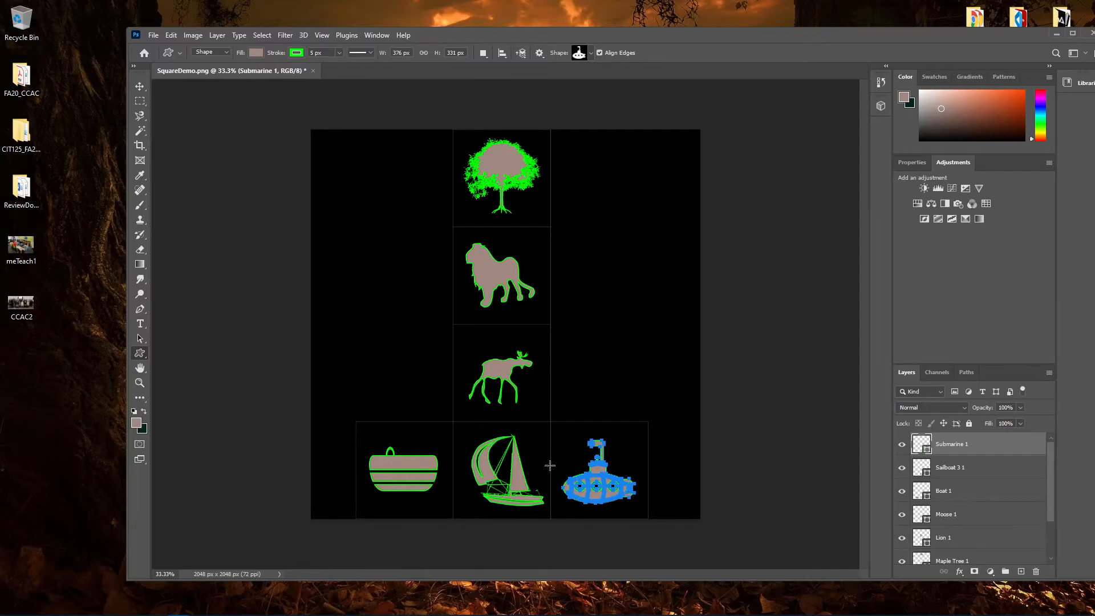
- Save the layered document on the computer's Desktop as the Photoshop file SquareDemo
{"action": "left_click", "coordinate": [155, 36]}
{"action": "left_click", "coordinate": [165, 162]}
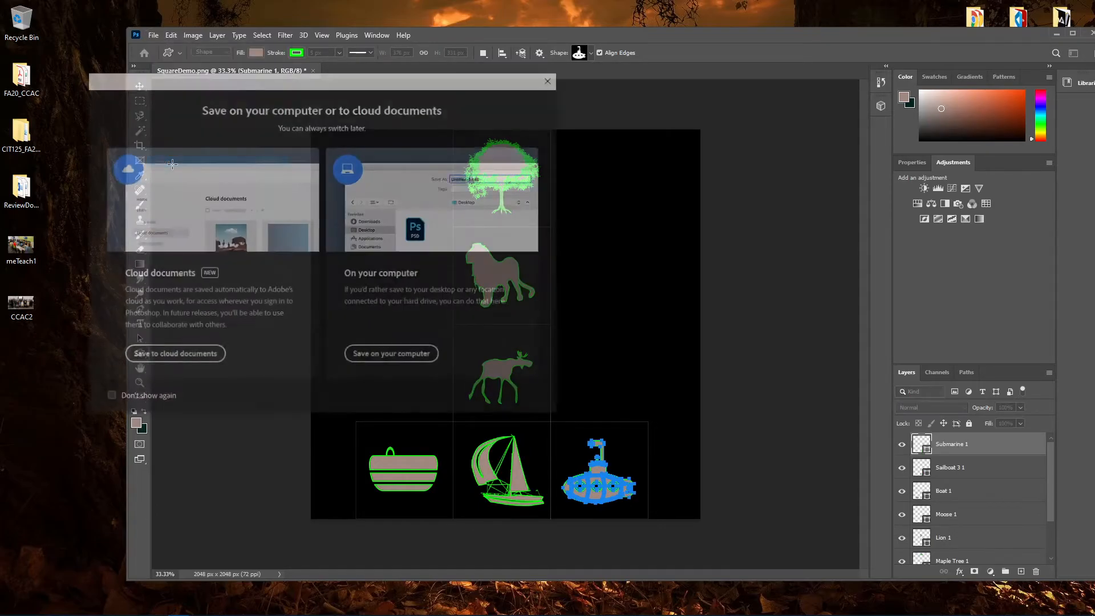
{"action": "left_click", "coordinate": [363, 352]}
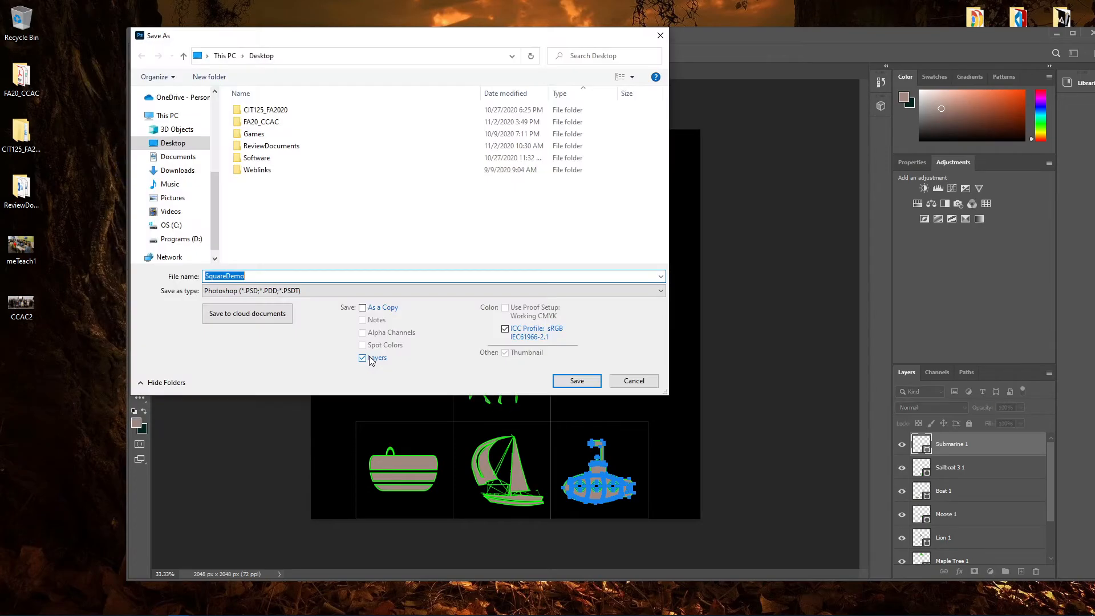
{"action": "left_click", "coordinate": [571, 381]}
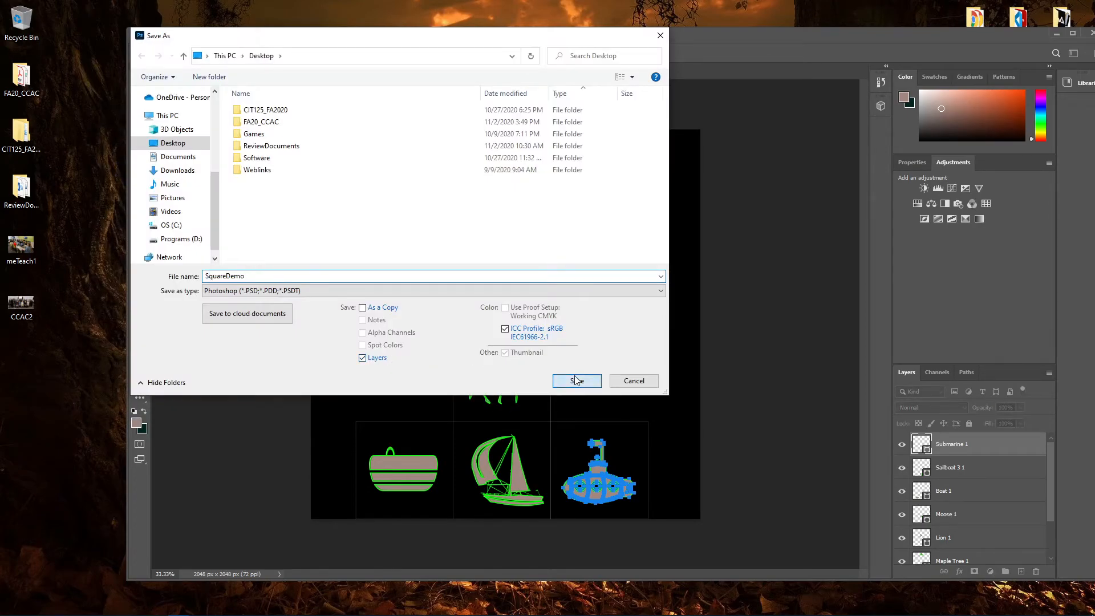
{"action": "left_click", "coordinate": [415, 138]}
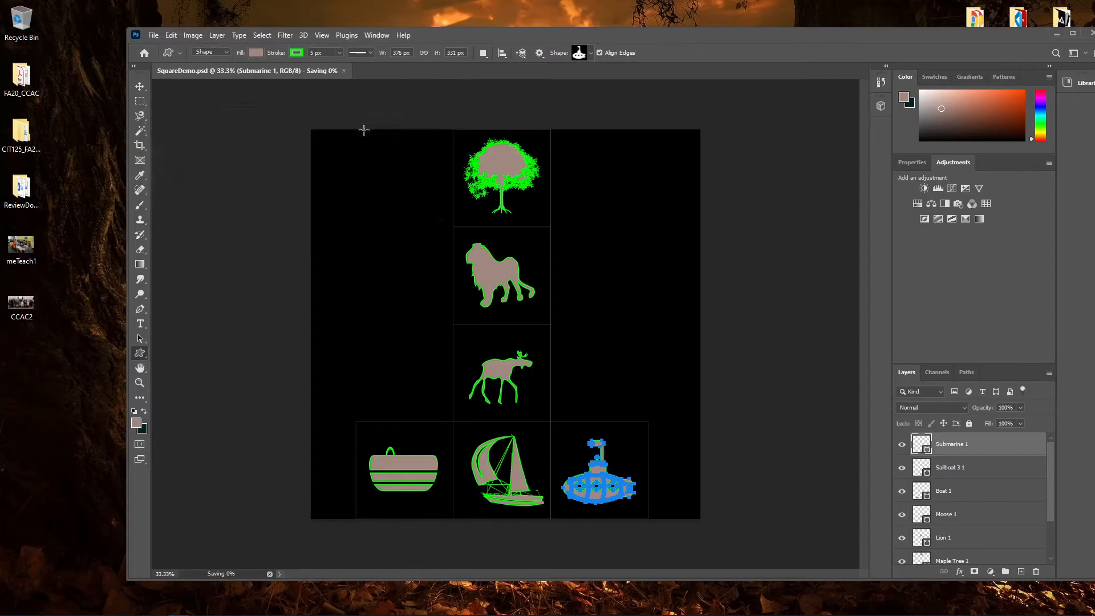
- Quick-export the image with its UV guide lines as a PNG, replacing SquareDemo.png on the Desktop
{"action": "left_click", "coordinate": [152, 35]}
{"action": "mouse_move", "coordinate": [239, 201]}
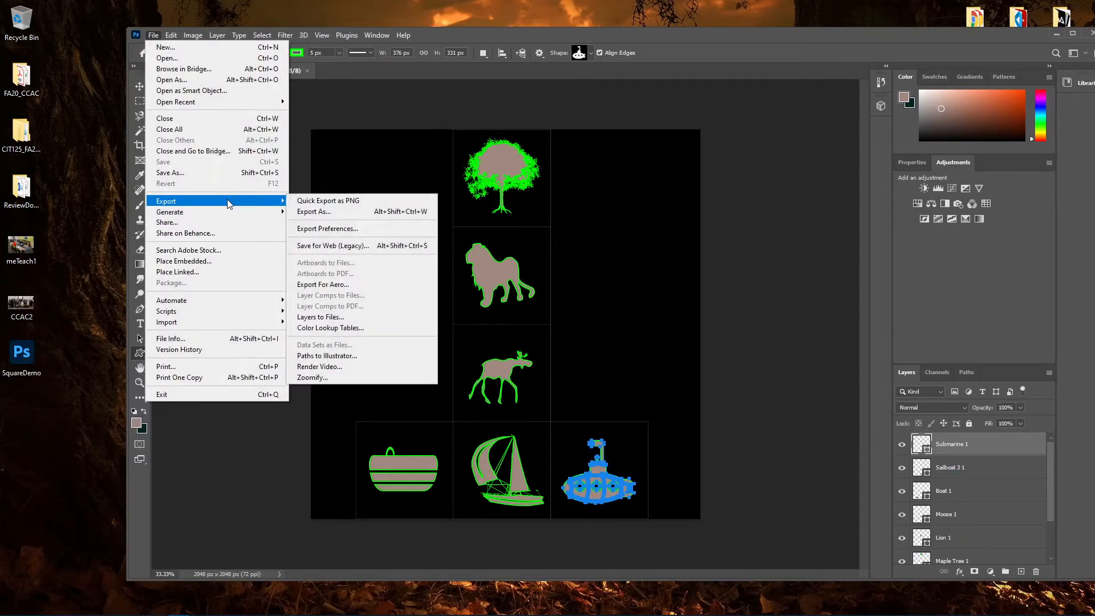
{"action": "left_click", "coordinate": [310, 200]}
{"action": "left_click", "coordinate": [308, 205]}
{"action": "left_click", "coordinate": [583, 317]}
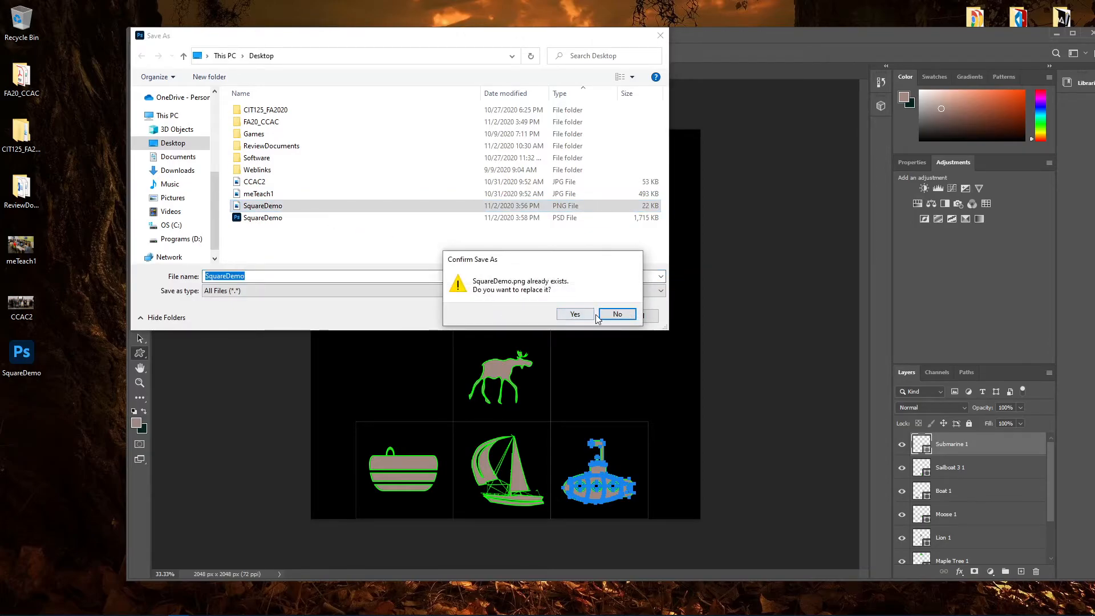
{"action": "left_click", "coordinate": [586, 314]}
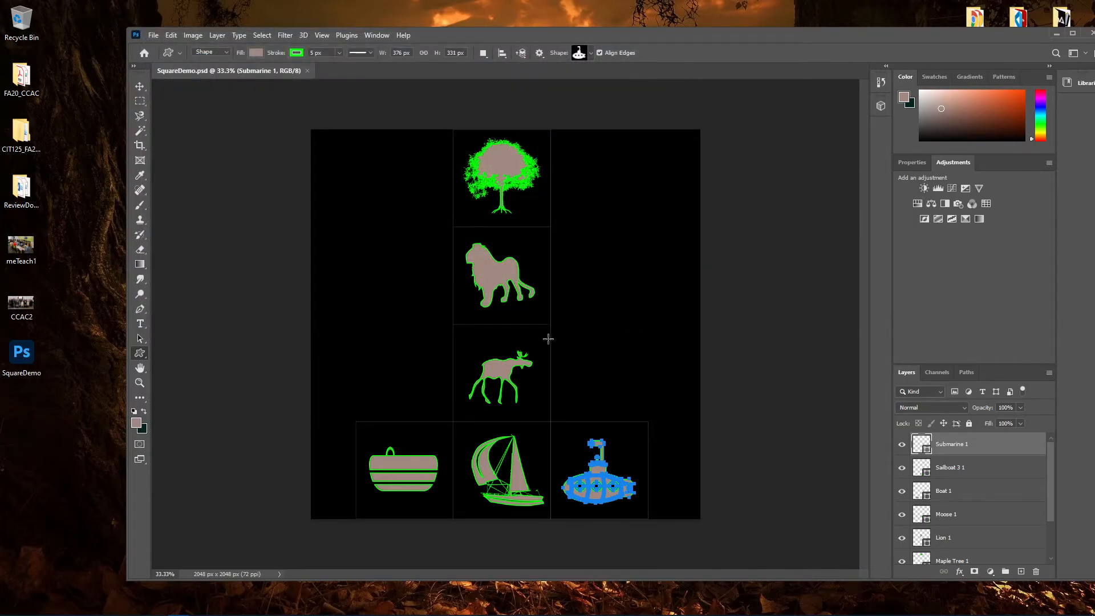
- Delete Layer 1, which holds the UV snapshot lines
{"action": "scroll", "coordinate": [997, 483], "scroll_direction": "down", "scroll_amount": 2}
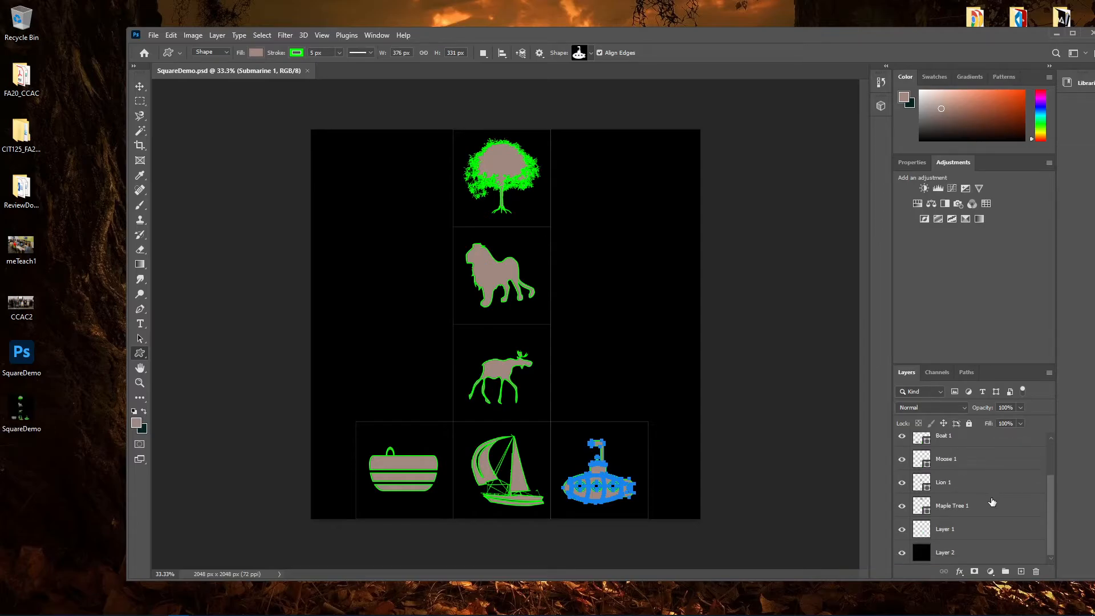
{"action": "left_click", "coordinate": [981, 531]}
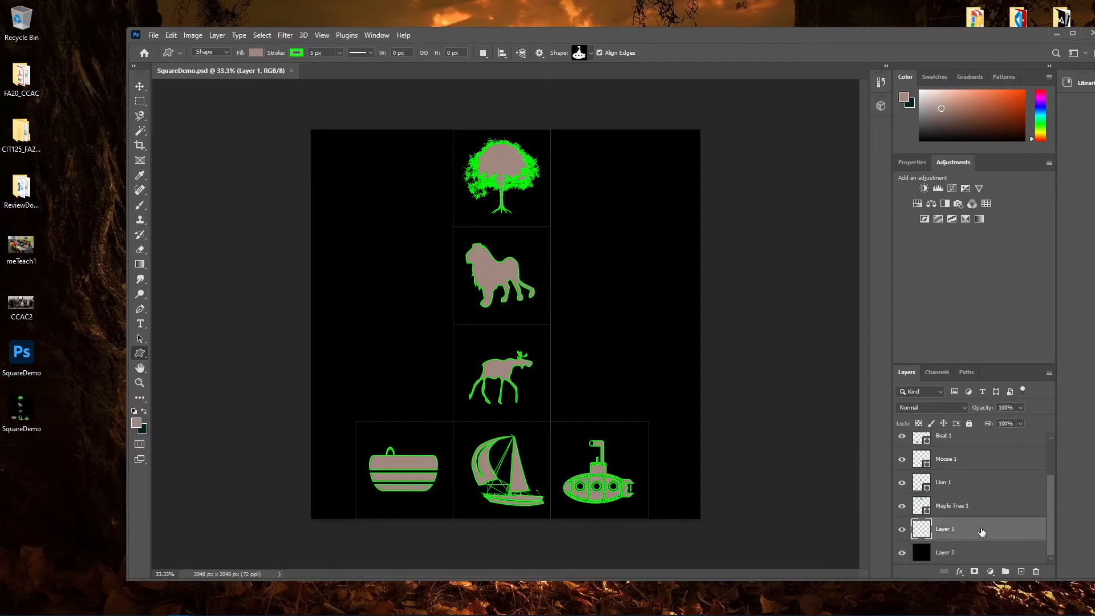
{"action": "left_click", "coordinate": [1036, 572]}
{"action": "left_click", "coordinate": [566, 240]}
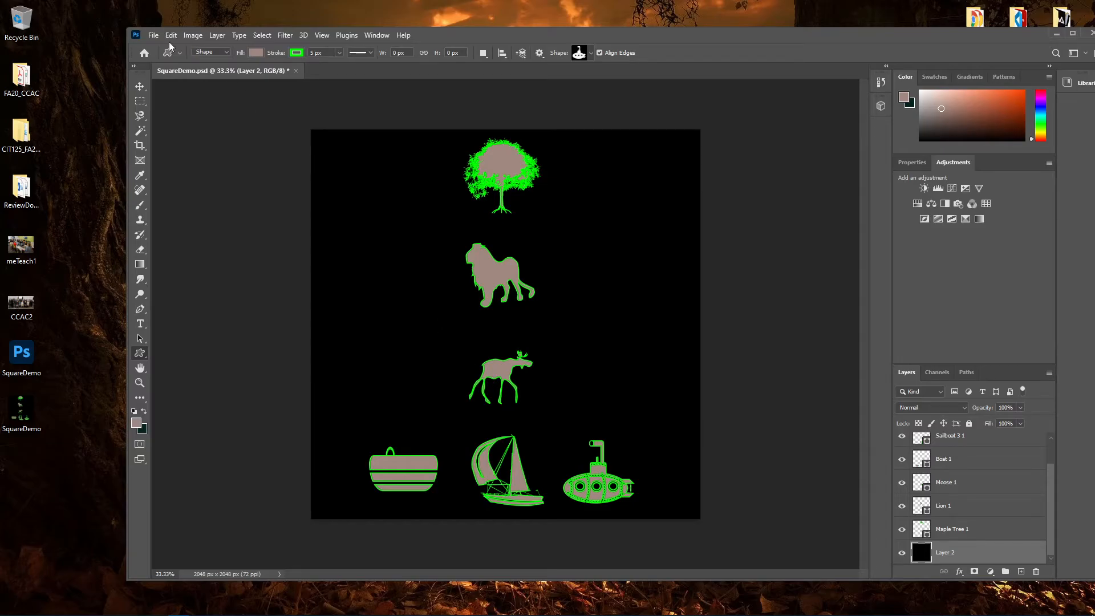
- Quick-export the image without the UV lines as a PNG, replacing SquareDemo.png on the Desktop
{"action": "left_click", "coordinate": [153, 35]}
{"action": "mouse_move", "coordinate": [232, 200]}
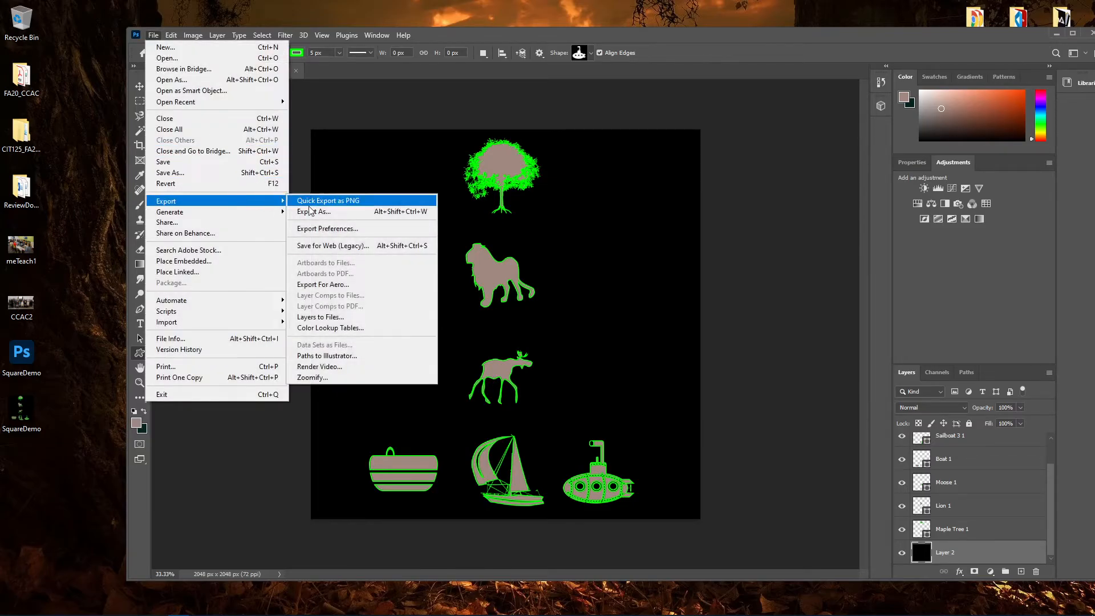
{"action": "left_click", "coordinate": [319, 201]}
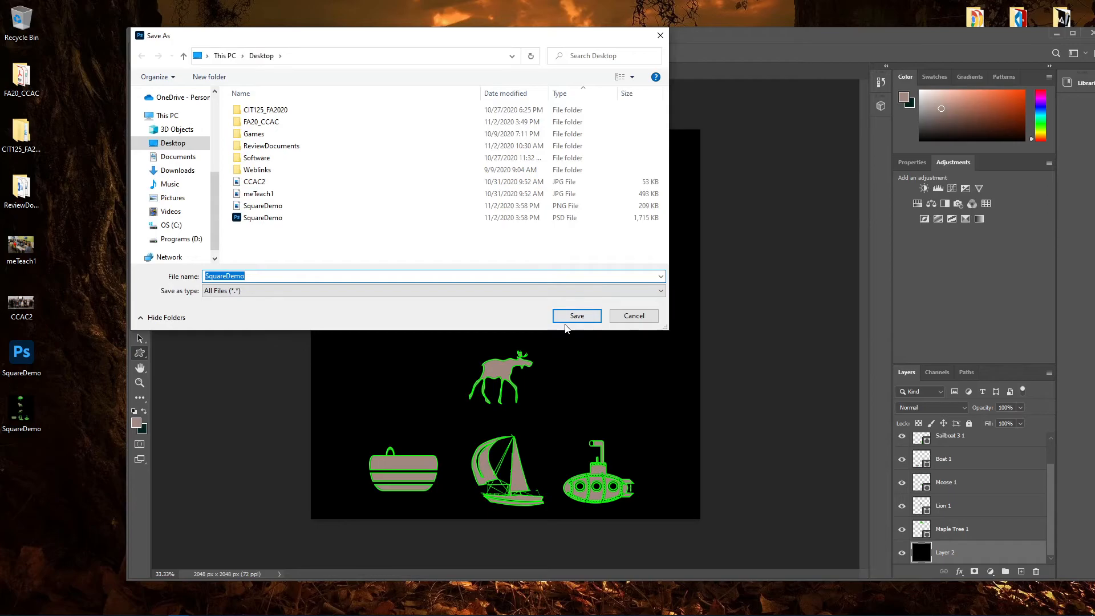
{"action": "left_click", "coordinate": [577, 315]}
{"action": "left_click", "coordinate": [583, 313]}
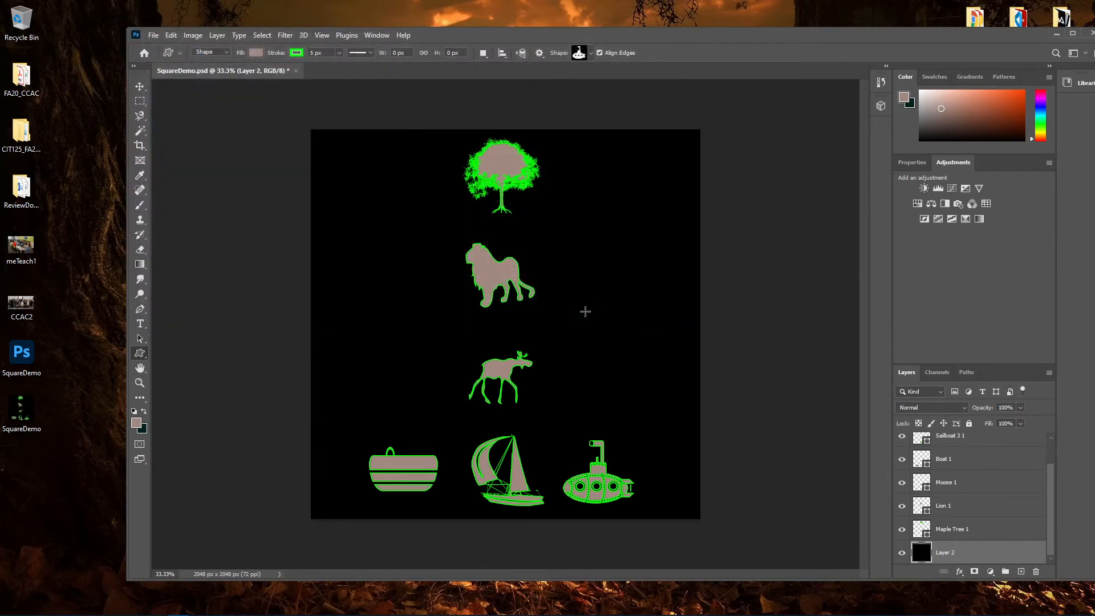
- Switch to Maya and close the UV Editor
{"action": "mouse_move", "coordinate": [134, 608]}
{"action": "left_click", "coordinate": [198, 559]}
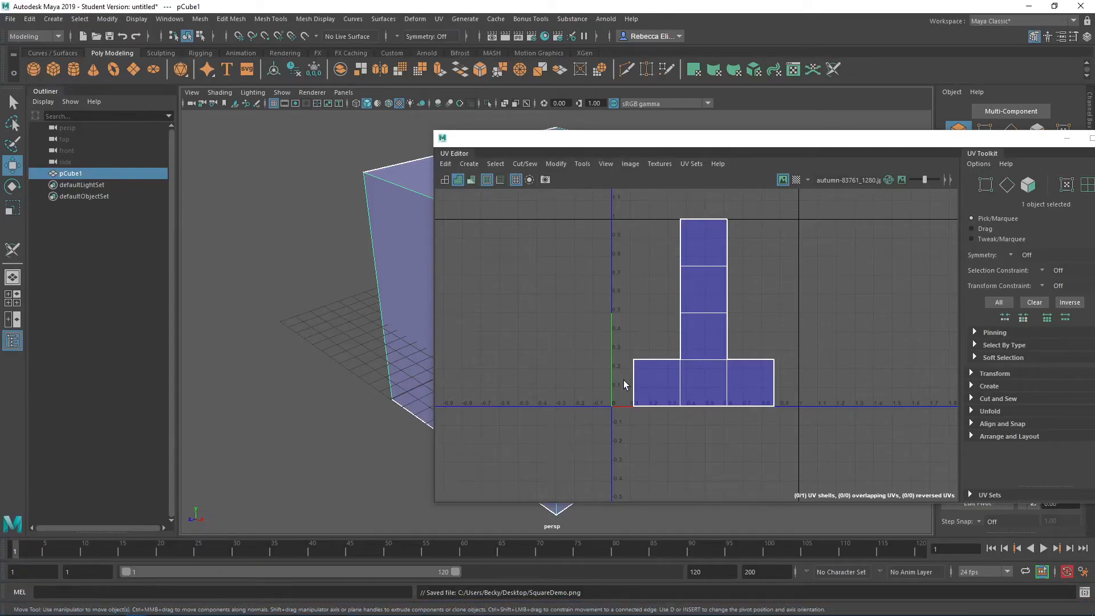
{"action": "left_click_drag", "start_coordinate": [847, 146], "coordinate": [646, 142]}
{"action": "left_click", "coordinate": [917, 140]}
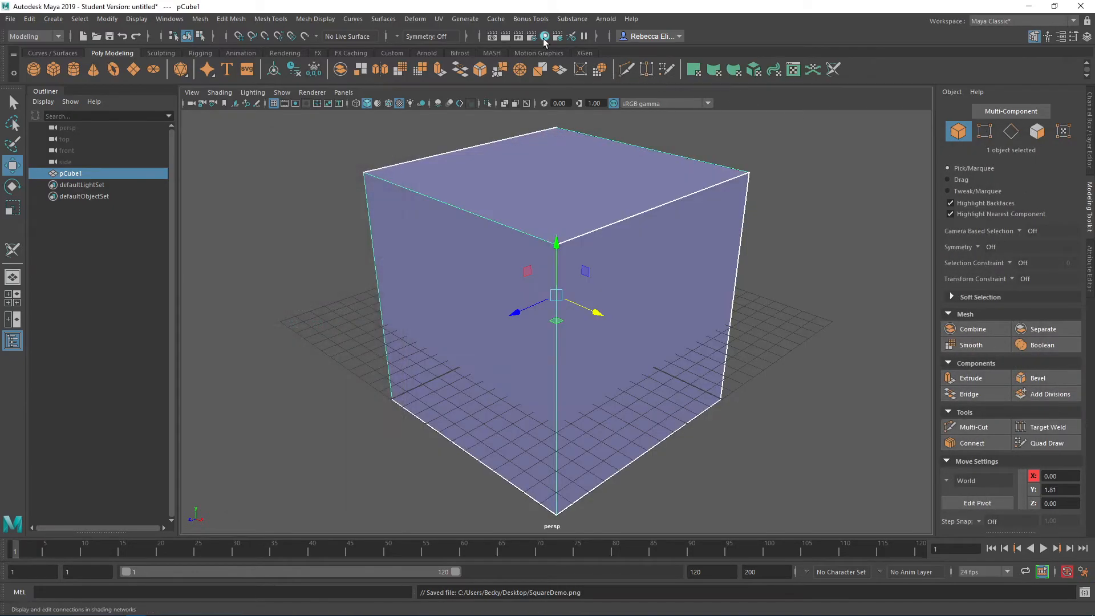
- Open Hypershade and create a new Lambert material
{"action": "left_click", "coordinate": [544, 37]}
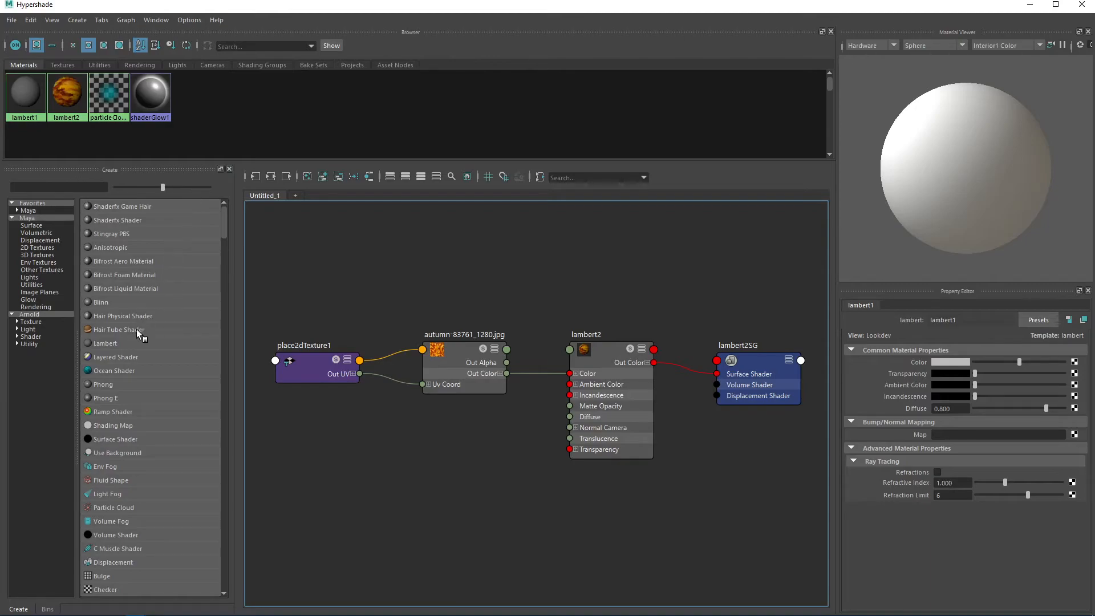
{"action": "left_click", "coordinate": [98, 188]}
{"action": "type", "text": "lab"}
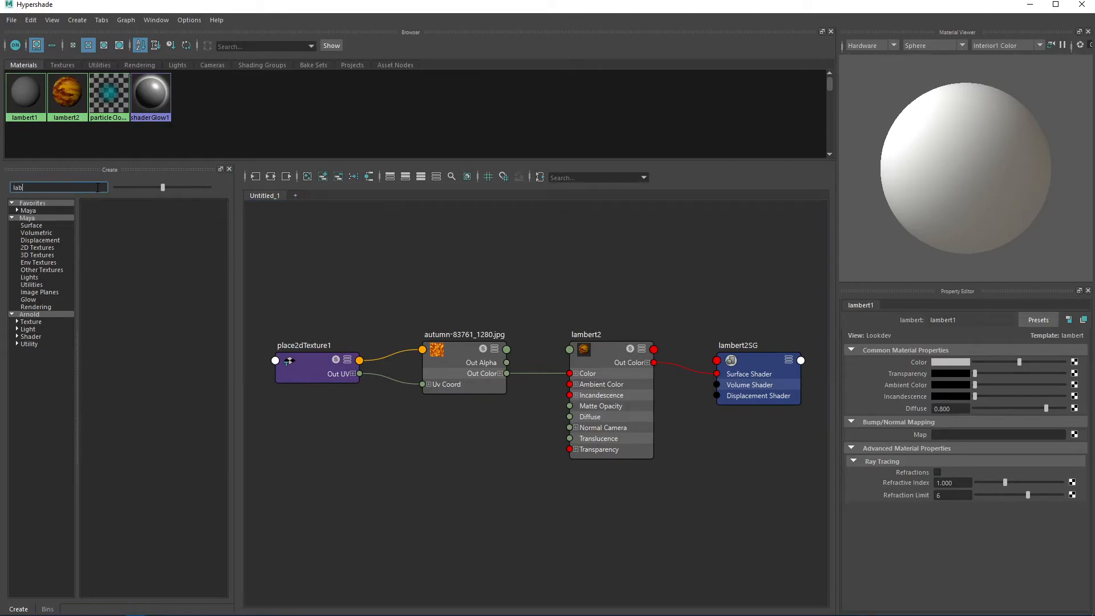
{"action": "key", "text": "BackSpace"}
{"action": "key", "text": "BackSpace"}
{"action": "key", "text": "BackSpace"}
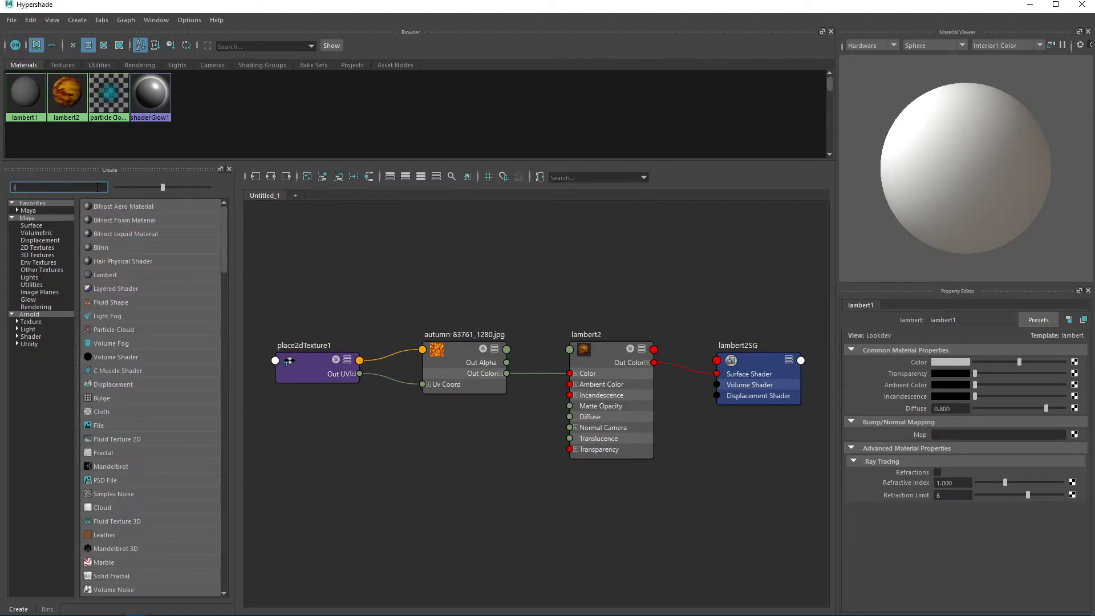
{"action": "type", "text": "am"}
{"action": "left_click", "coordinate": [93, 207]}
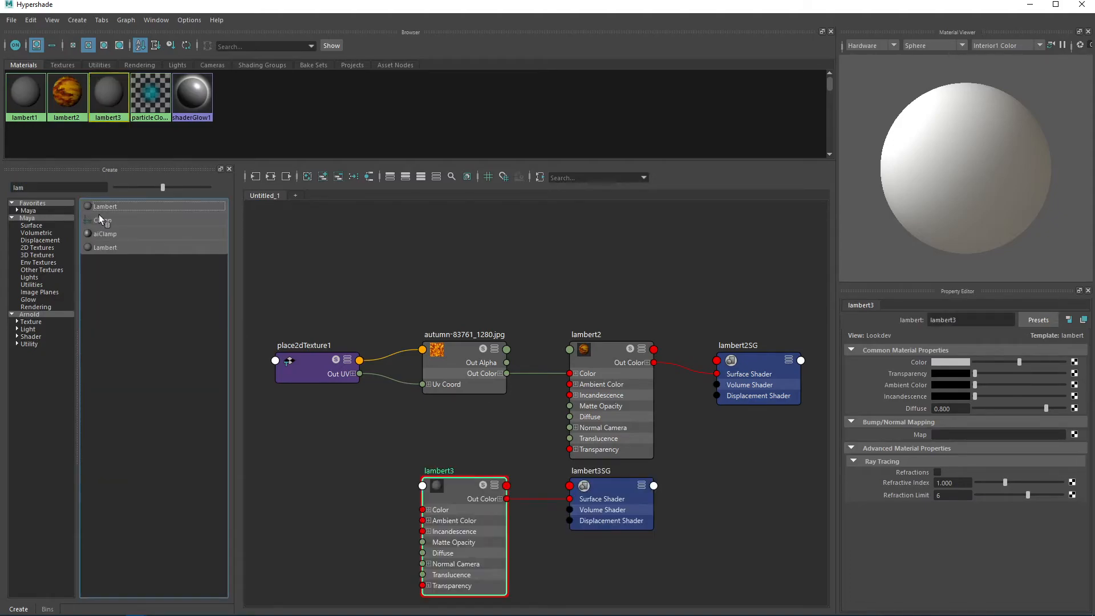
- Connect a file texture to the new Lambert's color and load SquareDemo.png from the Desktop
{"action": "left_click", "coordinate": [1074, 363]}
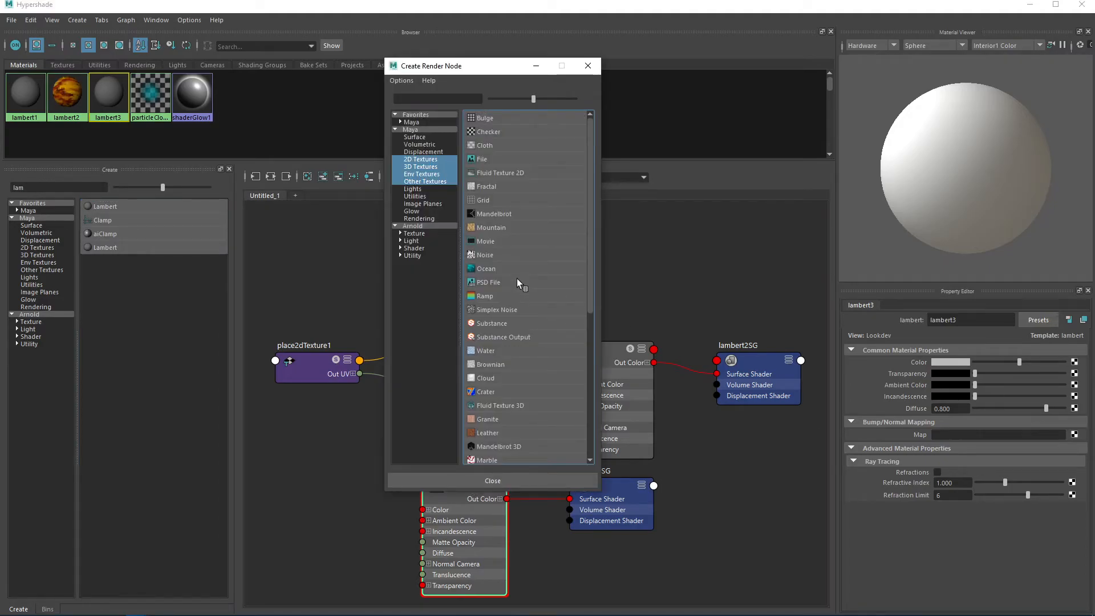
{"action": "left_click", "coordinate": [473, 159]}
{"action": "left_click", "coordinate": [1077, 399]}
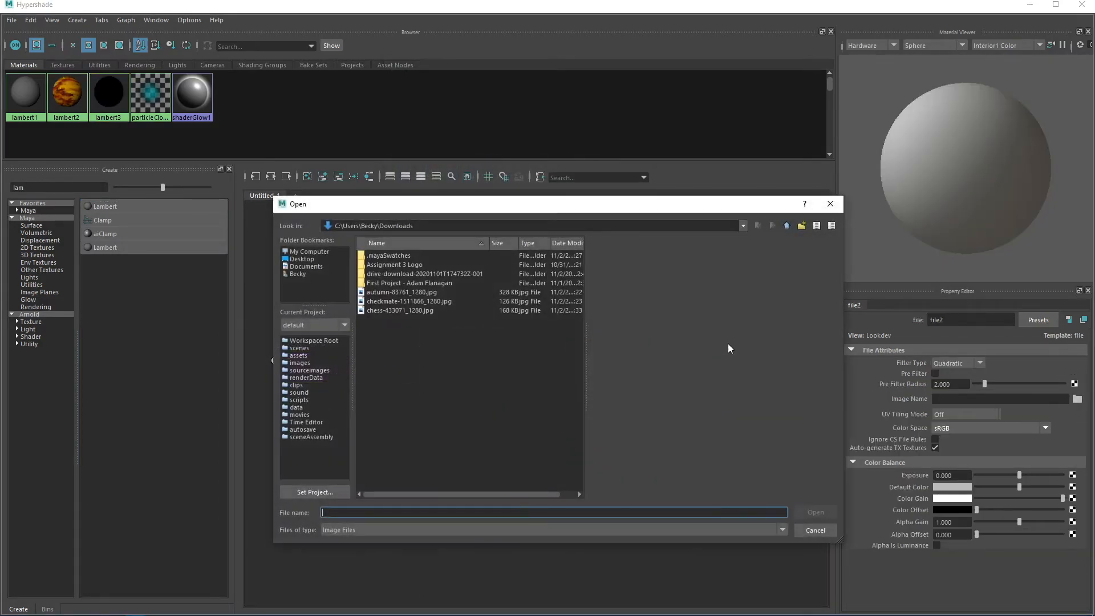
{"action": "left_click", "coordinate": [302, 259]}
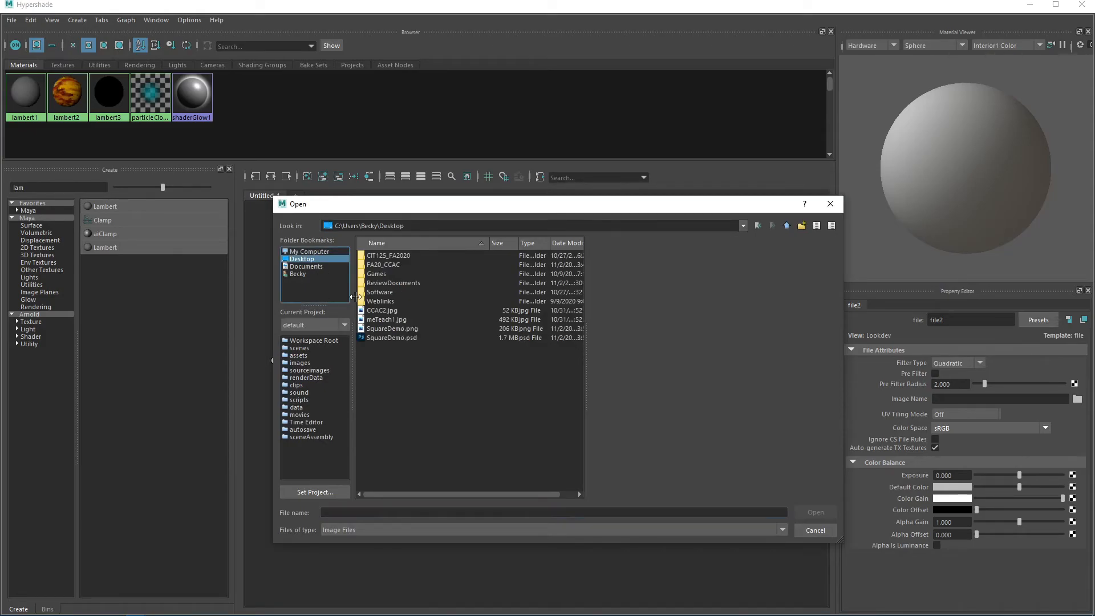
{"action": "left_click", "coordinate": [388, 330]}
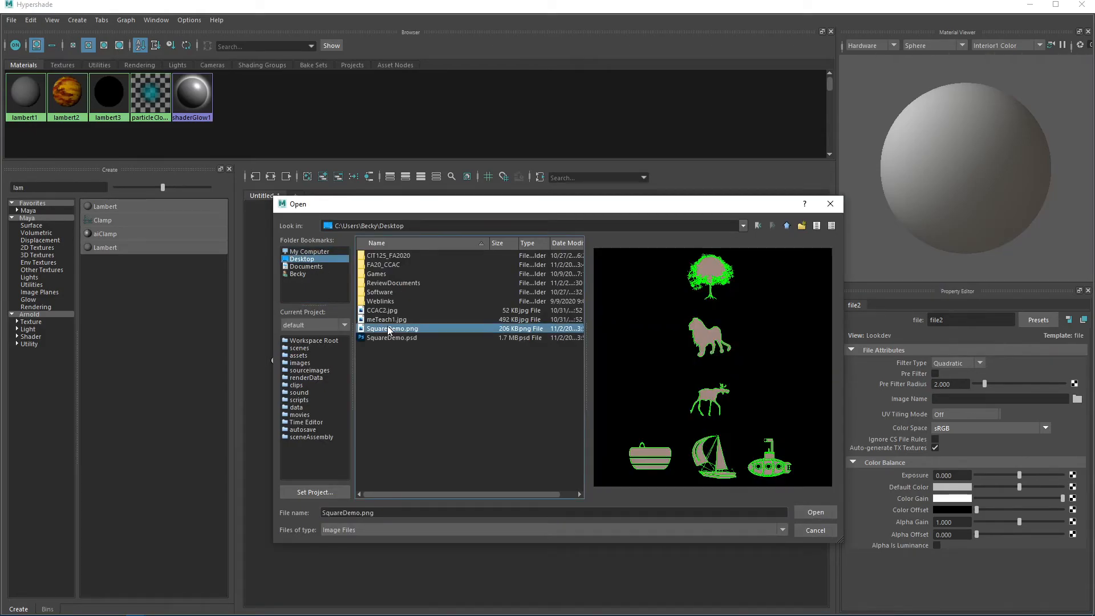
{"action": "left_click", "coordinate": [807, 509]}
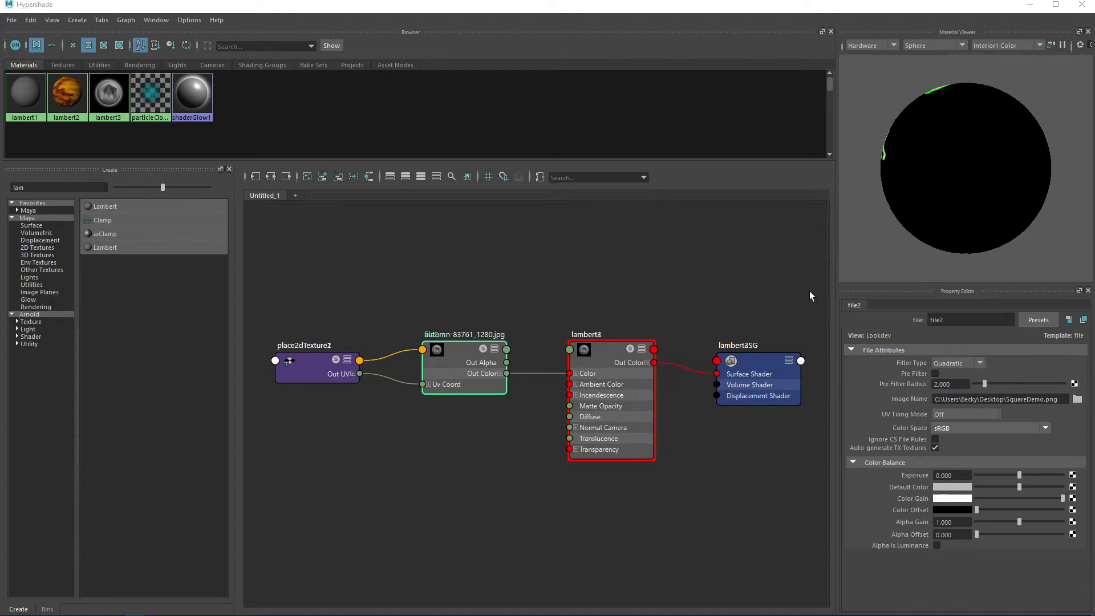
- Minimize Hypershade and assign the new lambert3 material to the cube
{"action": "left_click", "coordinate": [1032, 7]}
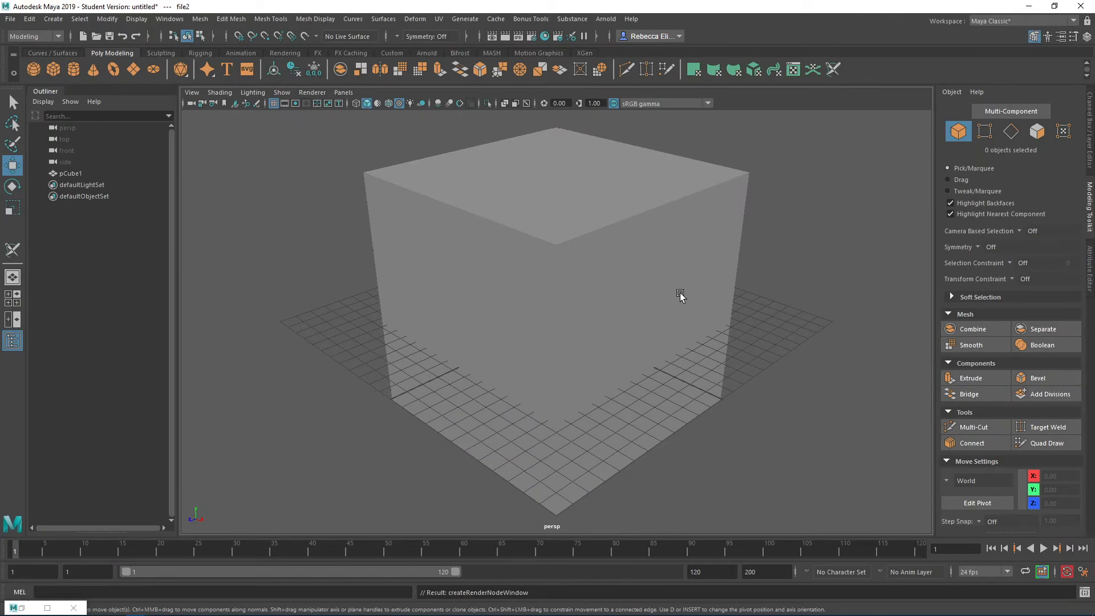
{"action": "left_click", "coordinate": [662, 300]}
{"action": "right_click_drag", "start_coordinate": [616, 293], "coordinate": [685, 593]}
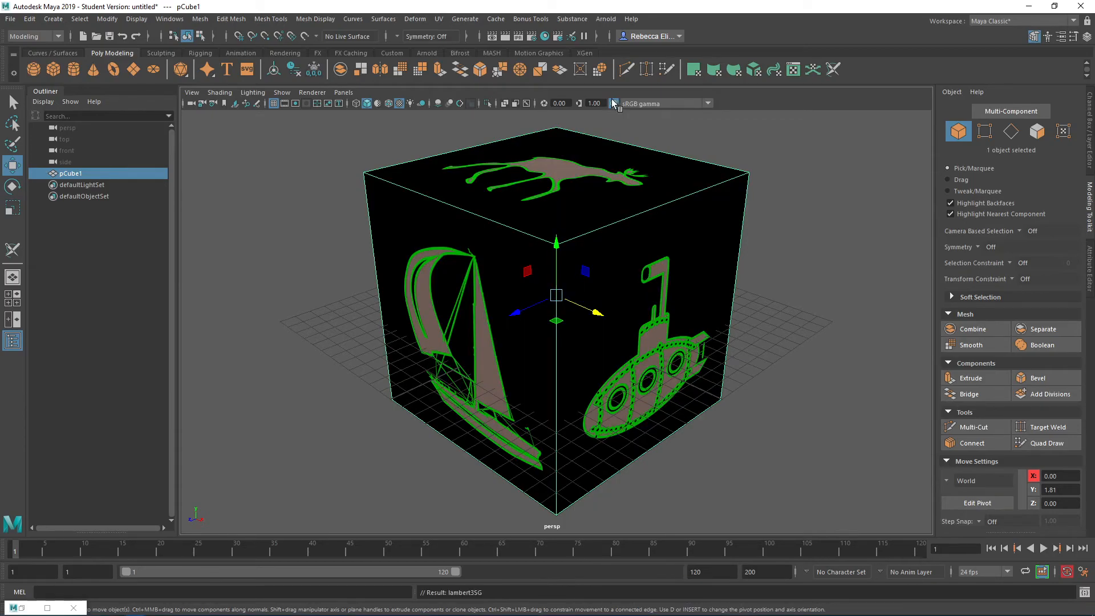
- Open the cube's UV layout in the UV Editor and place the window so part of the cube stays in view
{"action": "left_click", "coordinate": [794, 69]}
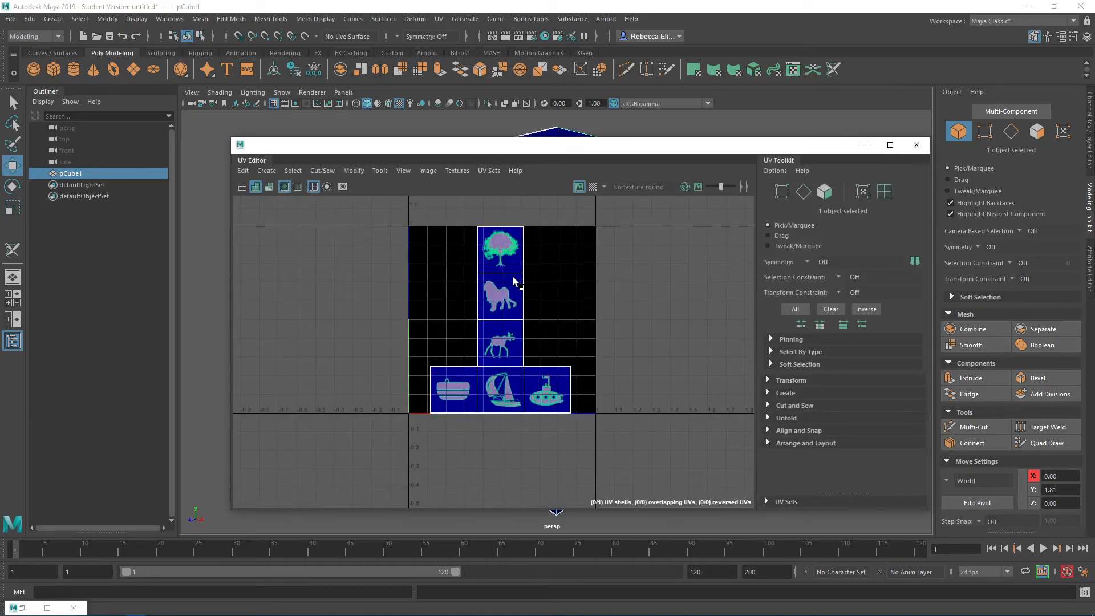
{"action": "left_click_drag", "start_coordinate": [632, 215], "coordinate": [406, 431]}
{"action": "left_click_drag", "start_coordinate": [523, 146], "coordinate": [833, 183]}
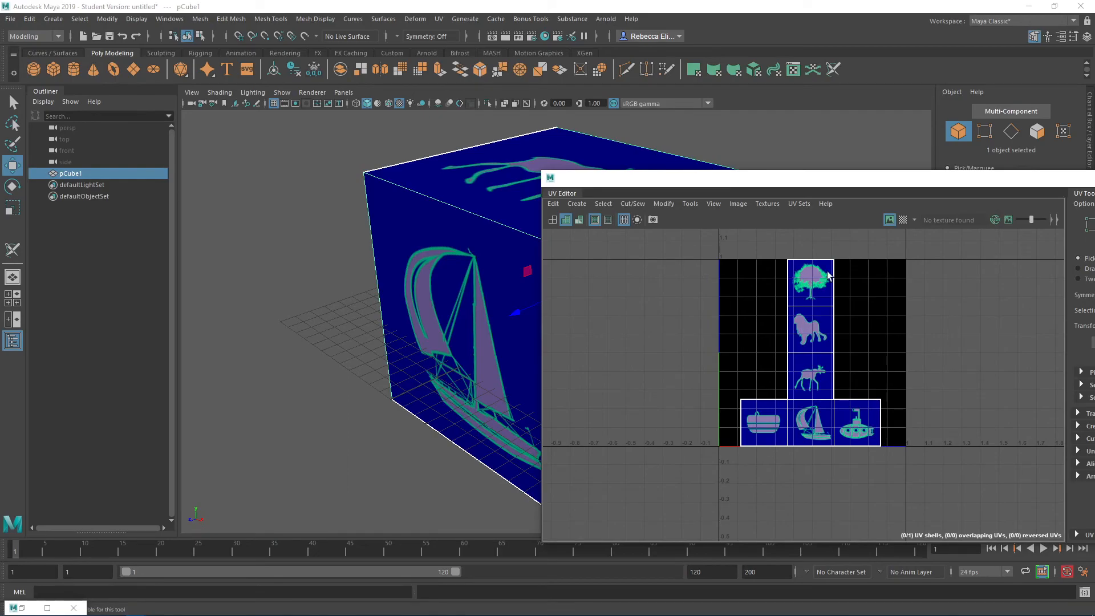
{"action": "left_click_drag", "start_coordinate": [909, 183], "coordinate": [827, 201]}
- Select all six faces in the UV Editor and shift their UVs slightly left over the texture
{"action": "left_click", "coordinate": [1052, 243]}
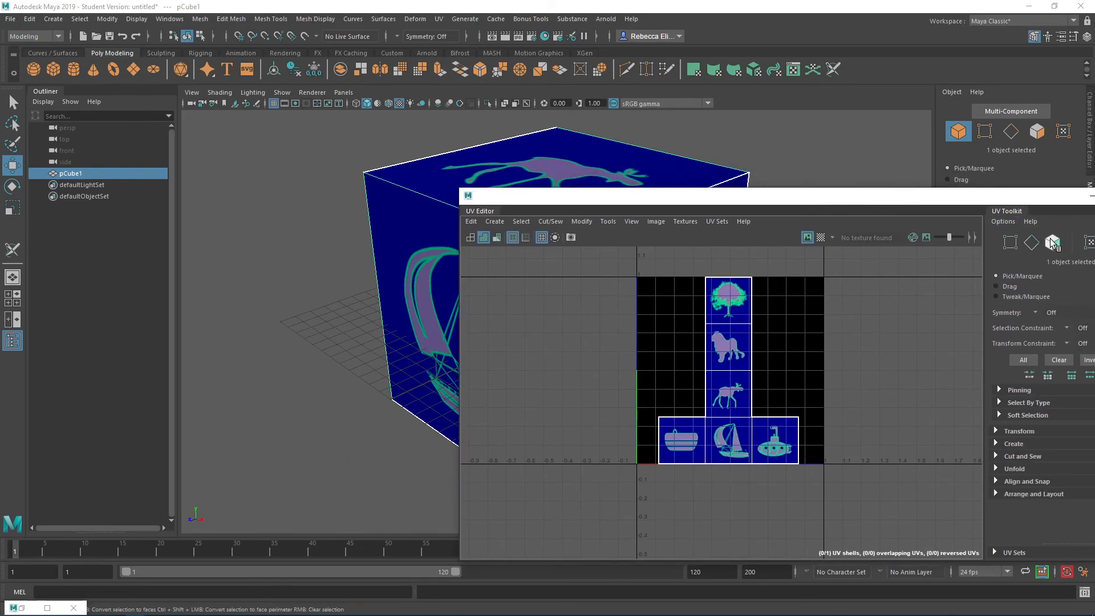
{"action": "left_click_drag", "start_coordinate": [854, 253], "coordinate": [631, 491]}
{"action": "mouse_move", "coordinate": [792, 371]}
{"action": "left_mouse_down"}
{"action": "mouse_move", "coordinate": [810, 371]}
{"action": "mouse_move", "coordinate": [785, 371]}
{"action": "left_mouse_up"}
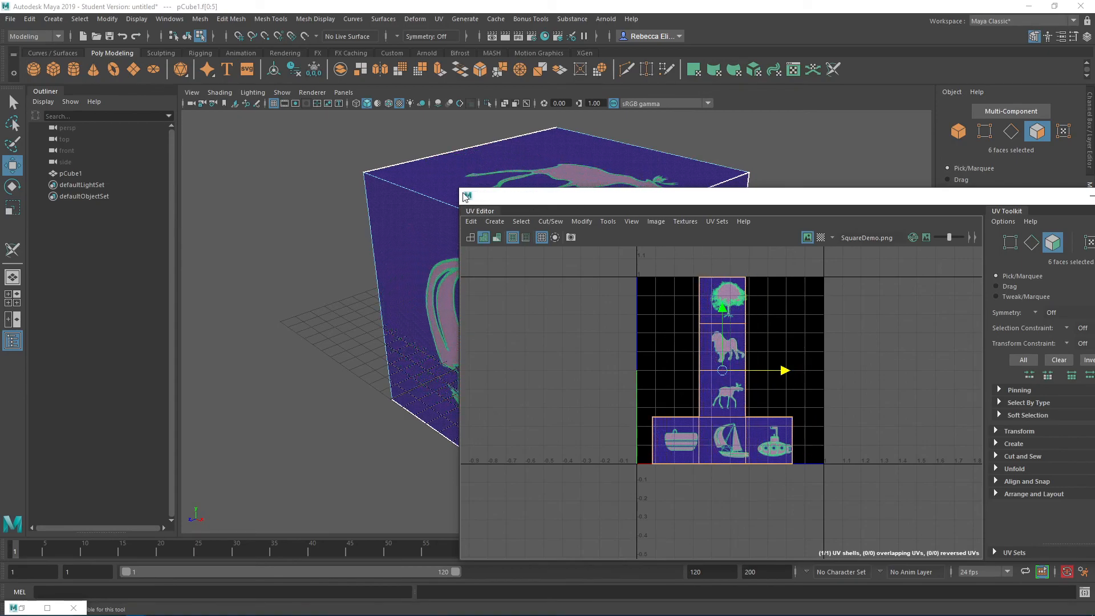
- Shrink the UV Editor window, shift the selected UVs right to recenter the shapes on the cube's faces, and close the editor
{"action": "left_click_drag", "start_coordinate": [462, 190], "coordinate": [704, 270]}
{"action": "mouse_move", "coordinate": [885, 431]}
{"action": "left_mouse_down"}
{"action": "mouse_move", "coordinate": [916, 421]}
{"action": "mouse_move", "coordinate": [893, 423]}
{"action": "left_mouse_up"}
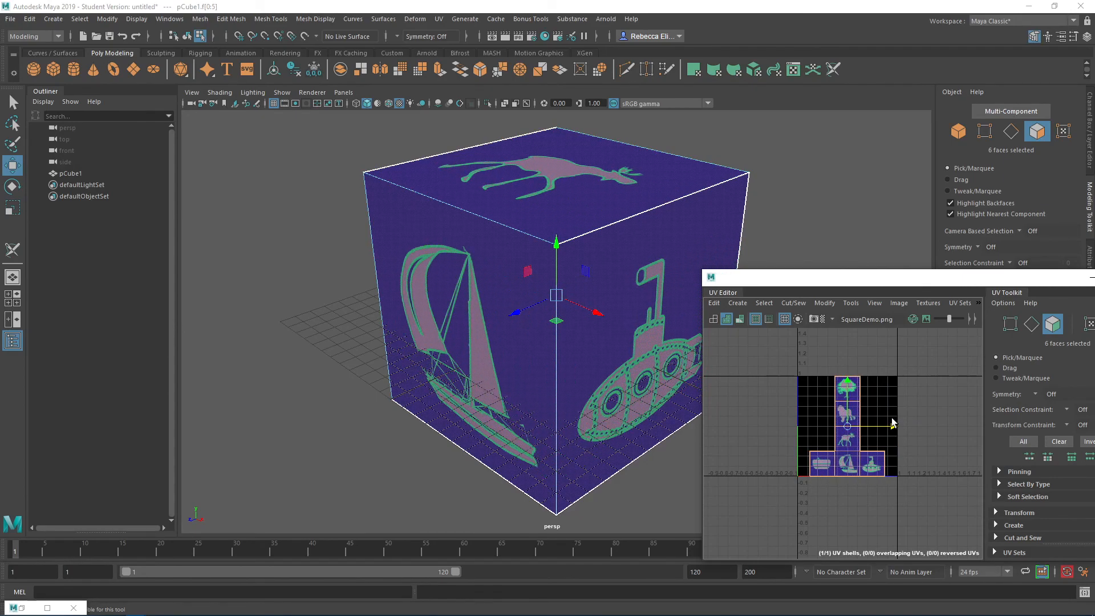
{"action": "left_click_drag", "start_coordinate": [828, 280], "coordinate": [667, 249]}
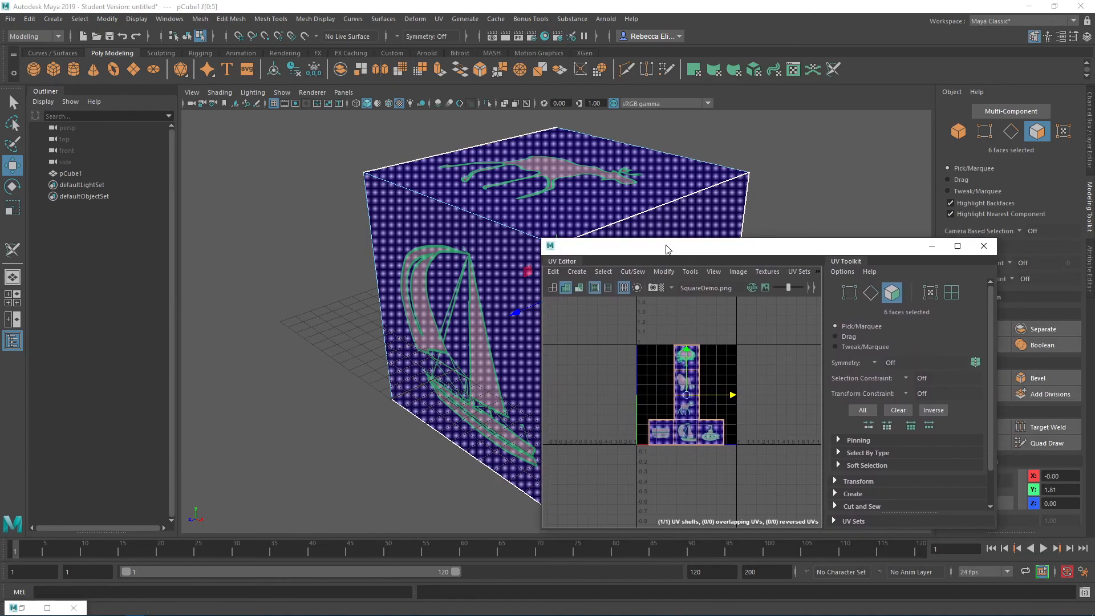
{"action": "left_click", "coordinate": [983, 246]}
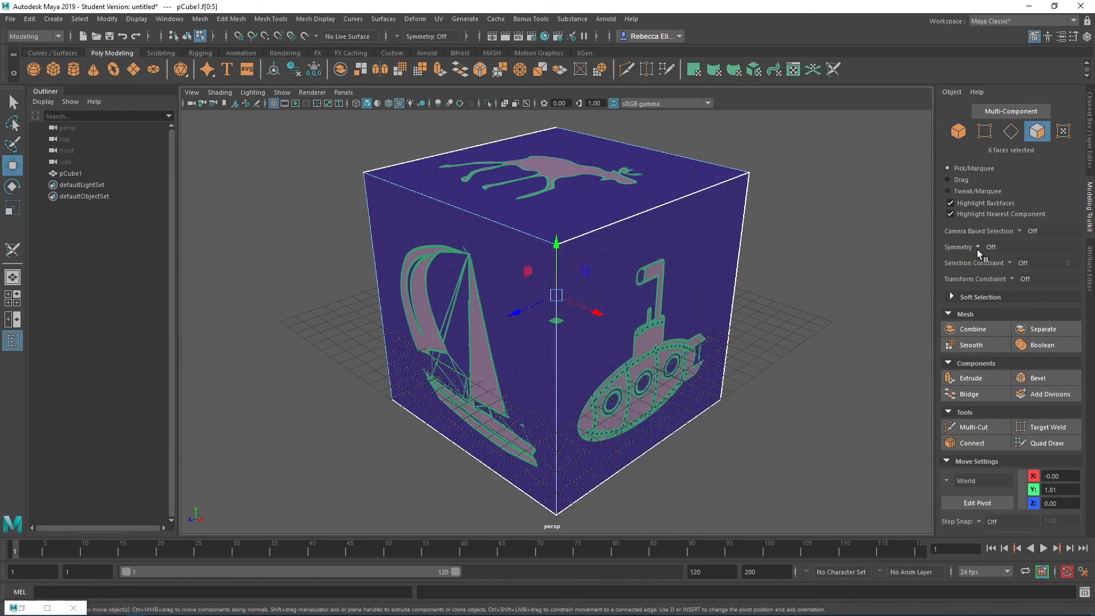